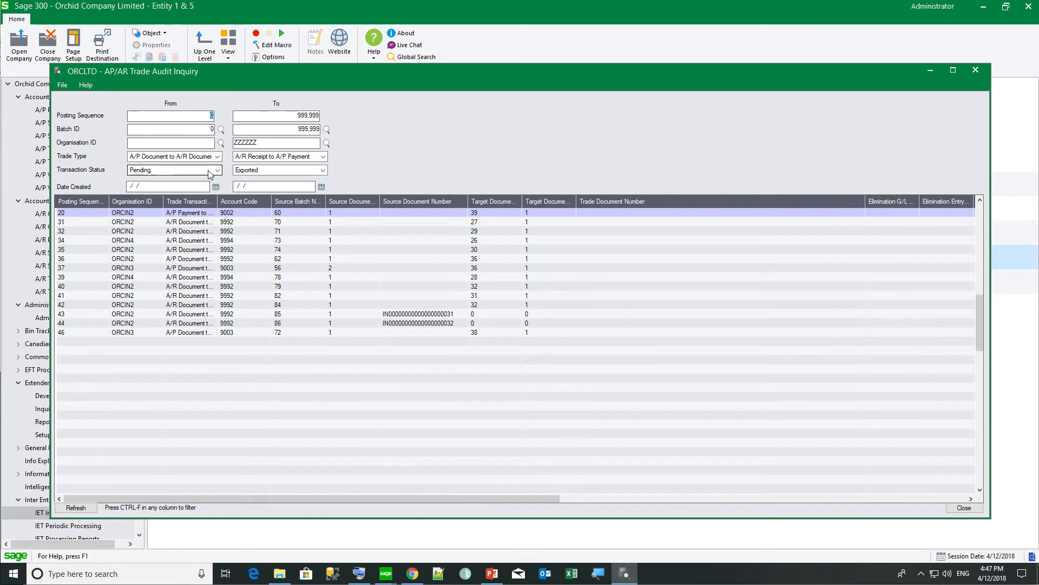
# Filter the audit inquiry to Pending documents created 04/12/2018 and widen Message to read the XAPI errors.
pyautogui.click(210, 174)
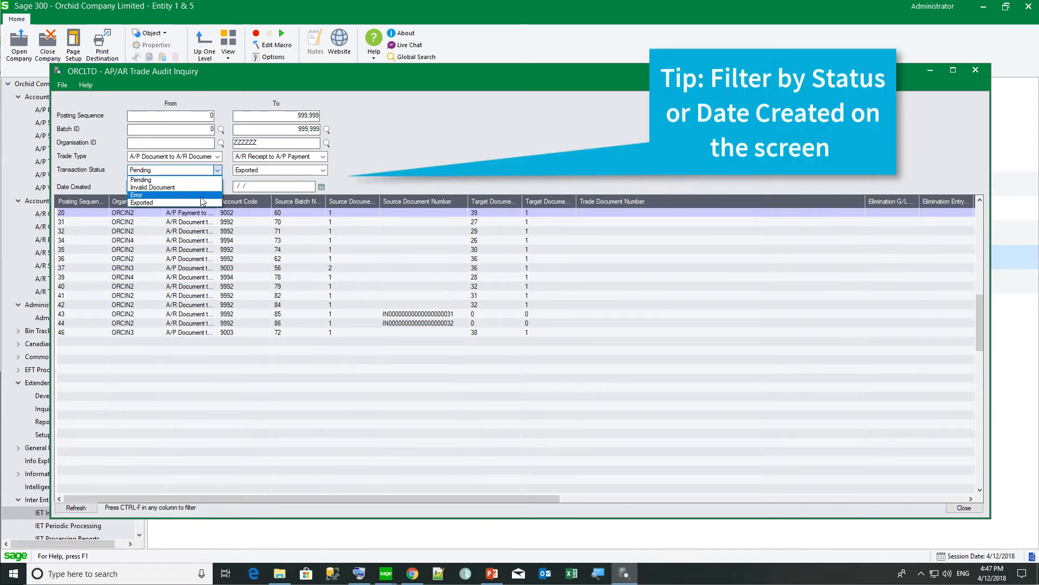
pyautogui.click(225, 183)
pyautogui.click(216, 188)
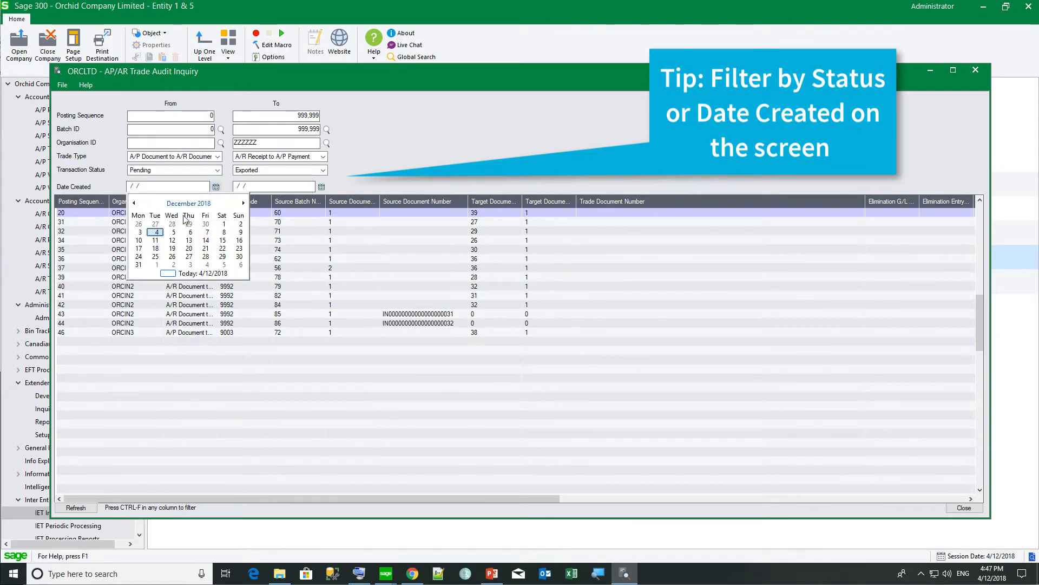
pyautogui.click(153, 261)
pyautogui.click(321, 187)
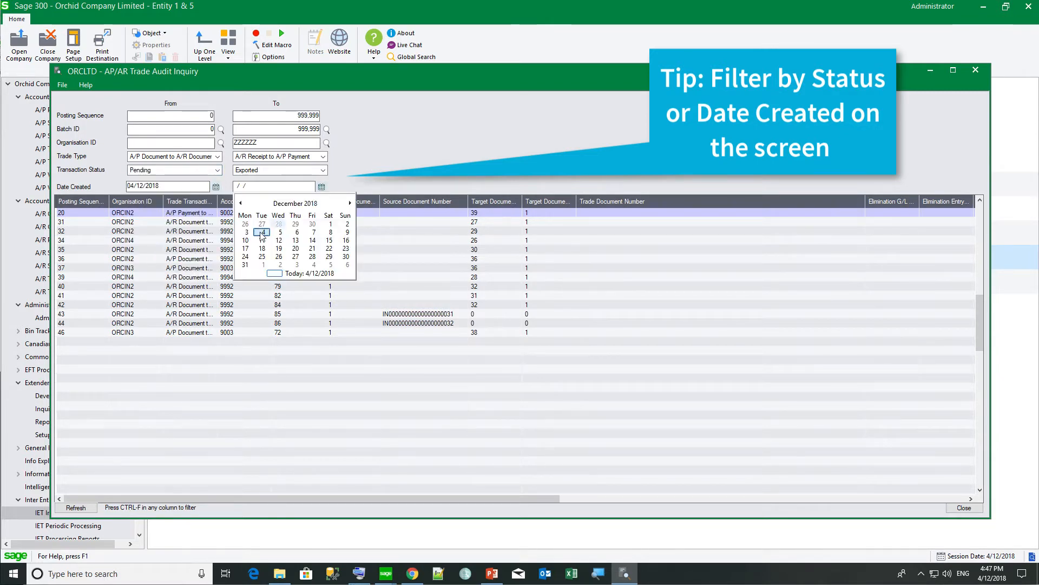
pyautogui.click(265, 234)
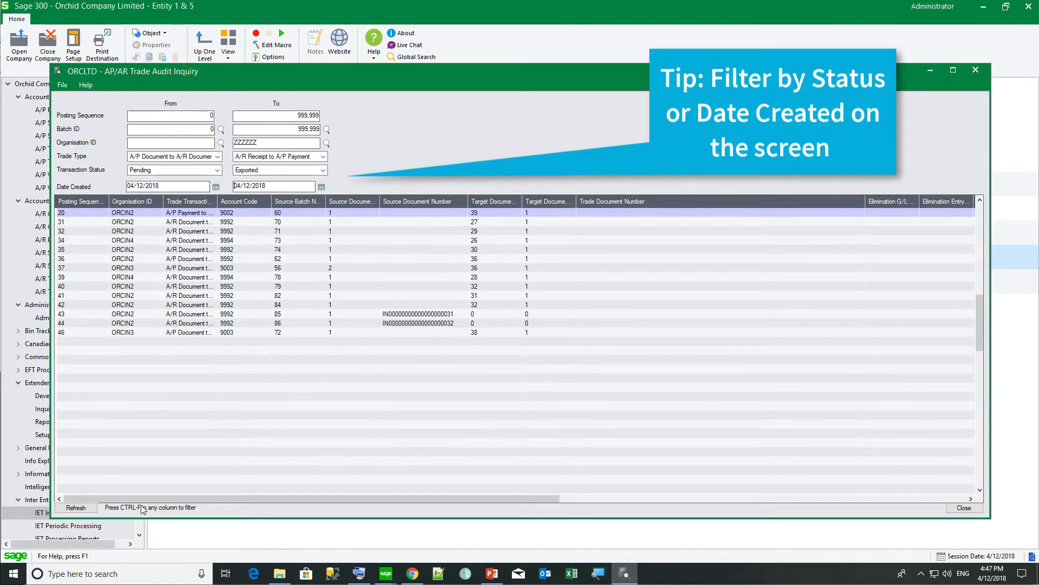
pyautogui.click(79, 507)
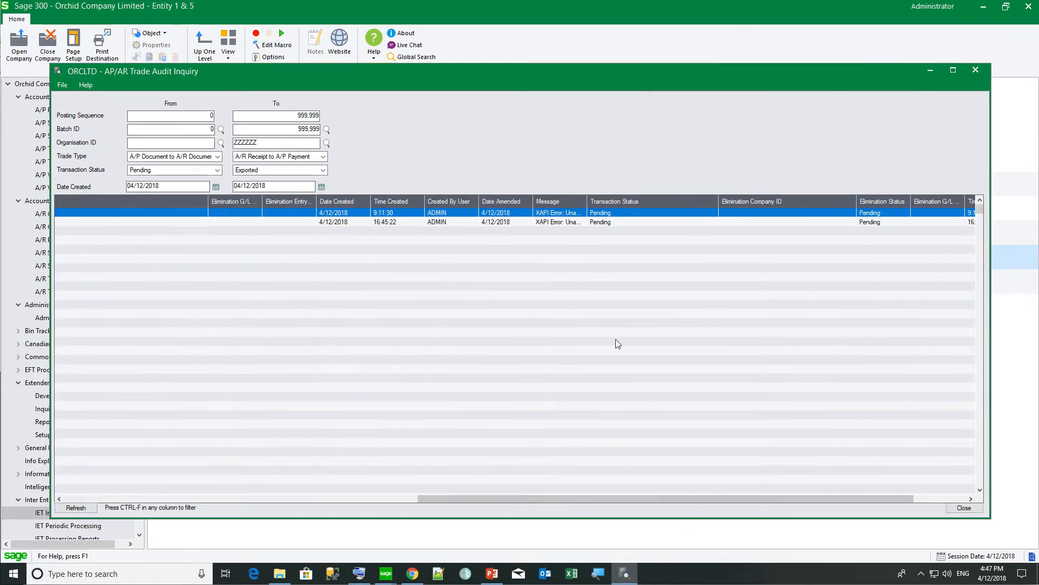
pyautogui.moveTo(600, 200); pyautogui.dragTo(715, 202)
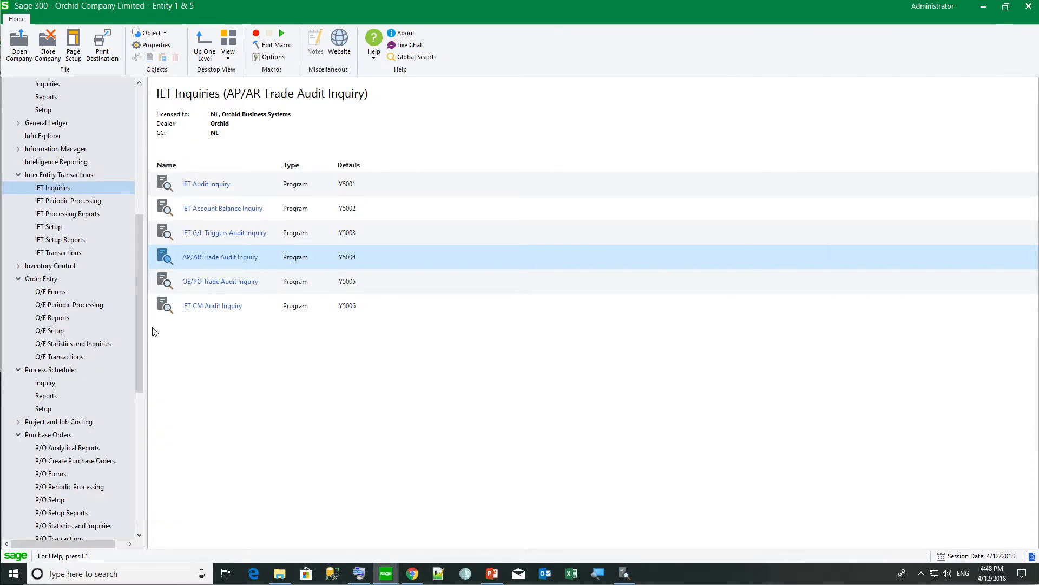
# In Trade Organisation Setup, change ORCIN2's user ID to ADMIN with a new password and save.
pyautogui.click(42, 228)
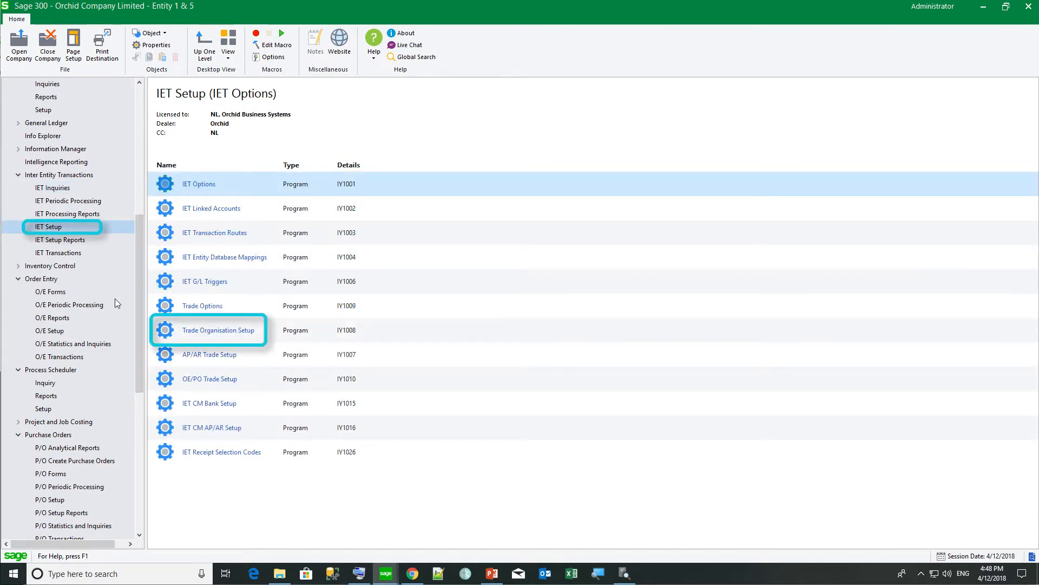
pyautogui.doubleClick(181, 332)
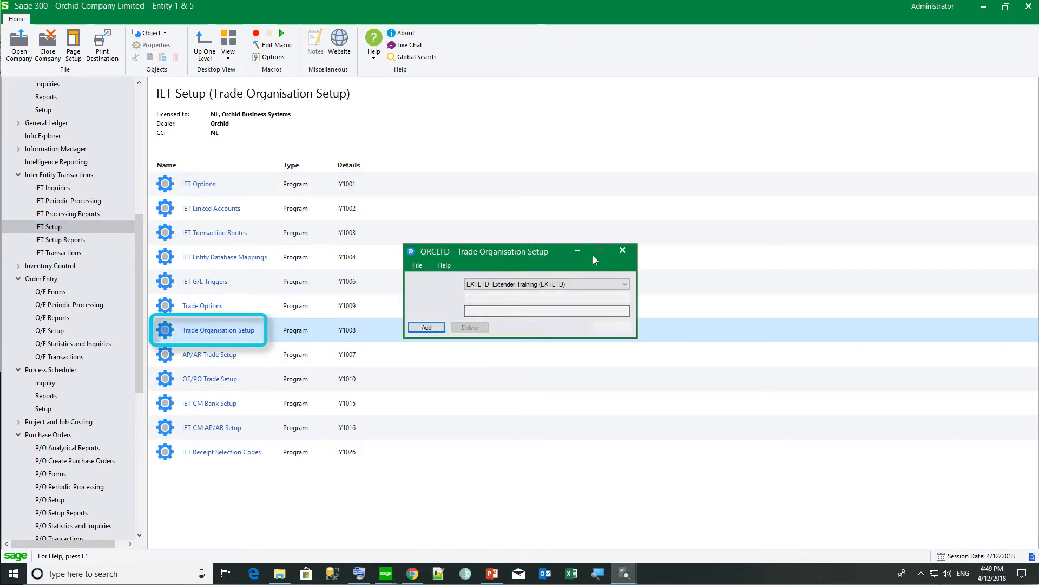
pyautogui.click(559, 289)
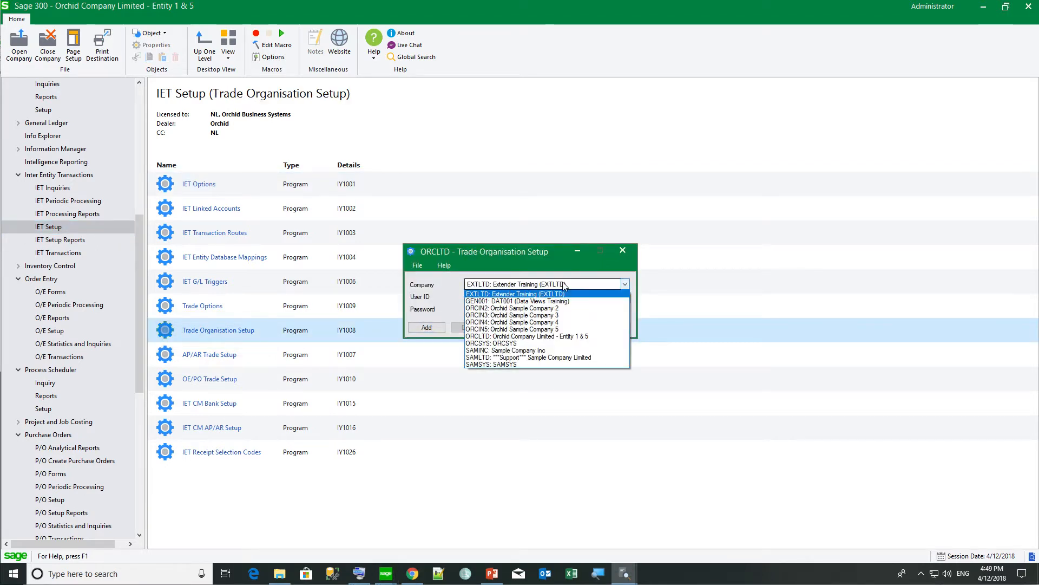
pyautogui.click(550, 309)
pyautogui.click(507, 298)
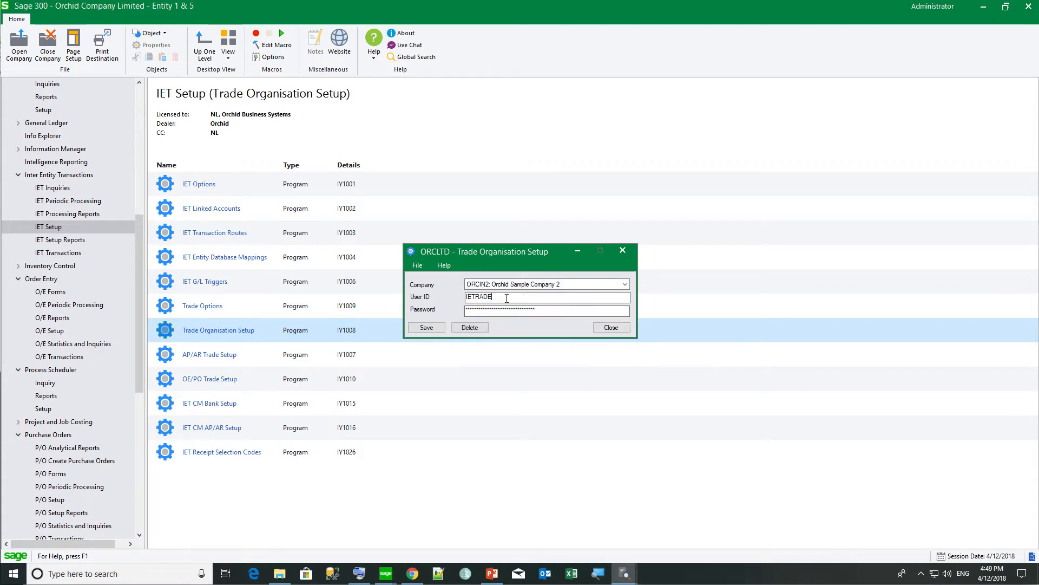
pyautogui.moveTo(507, 298); pyautogui.dragTo(427, 290)
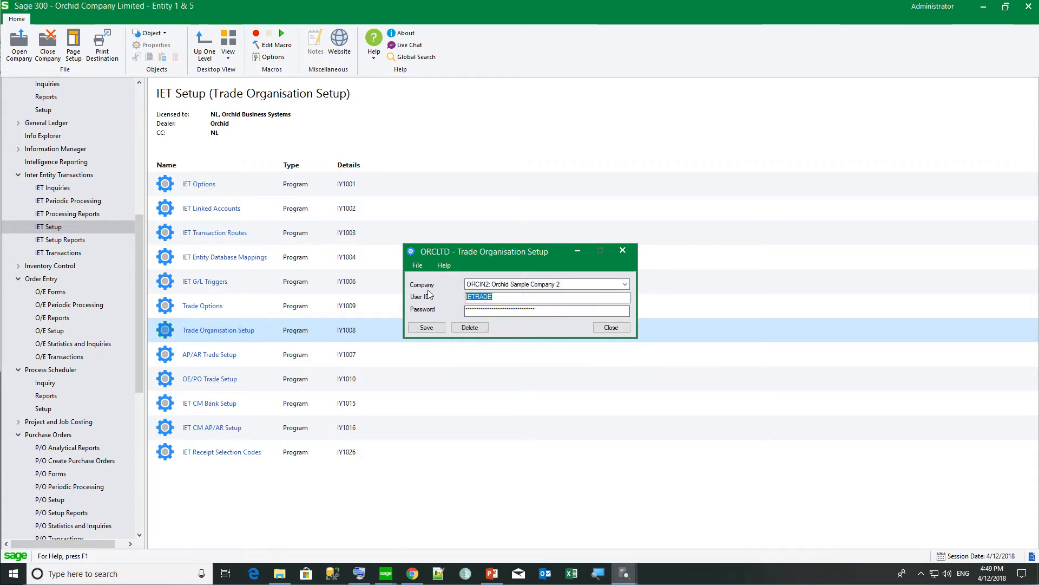
pyautogui.write('ADMIN')
pyautogui.press('Tab')
pyautogui.write('***')
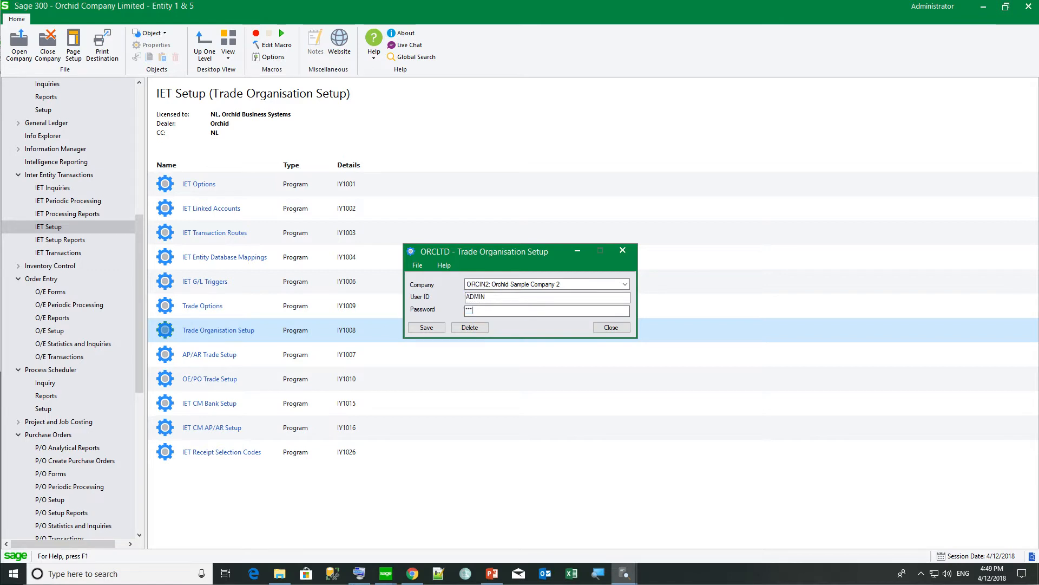
pyautogui.write('**')
pyautogui.click(424, 328)
# Check the IAP users currently signed in via Help > Current Users.
pyautogui.click(373, 54)
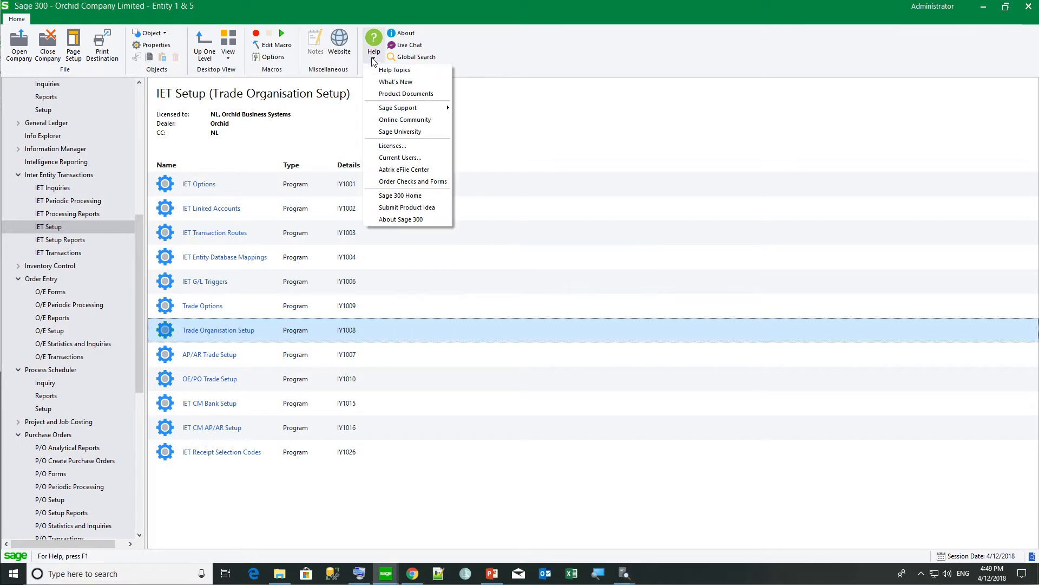
pyautogui.click(400, 158)
pyautogui.click(340, 173)
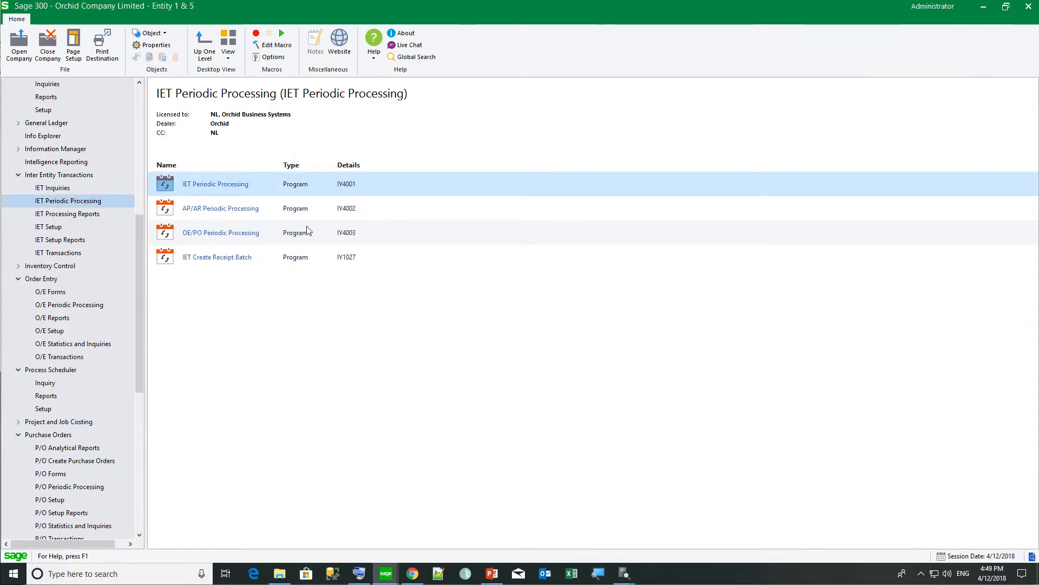
# Run A/P-A/R trade periodic processing for A/R Doc to A/P Doc Only documents.
pyautogui.doubleClick(234, 210)
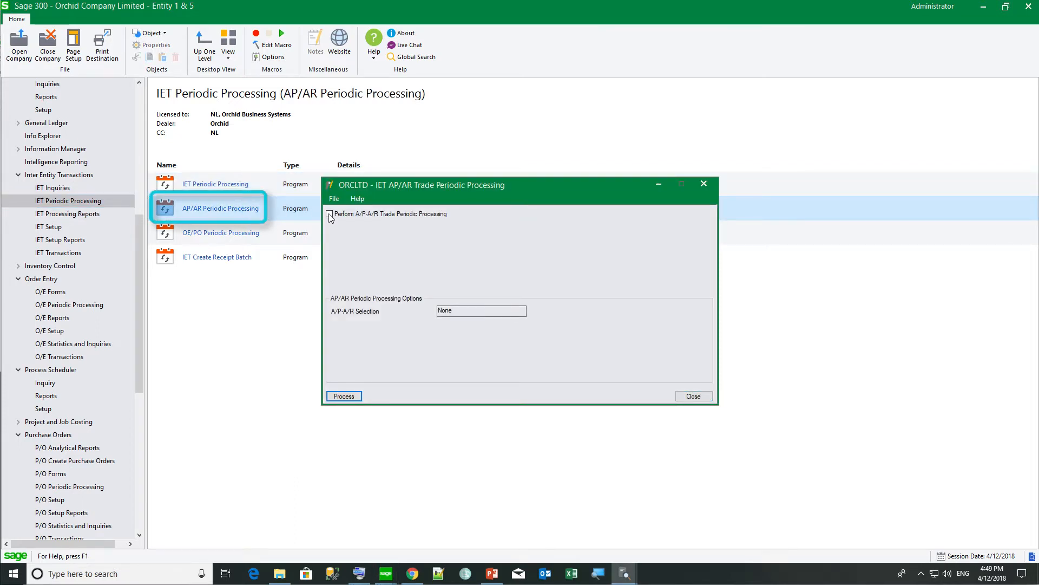
pyautogui.click(330, 214)
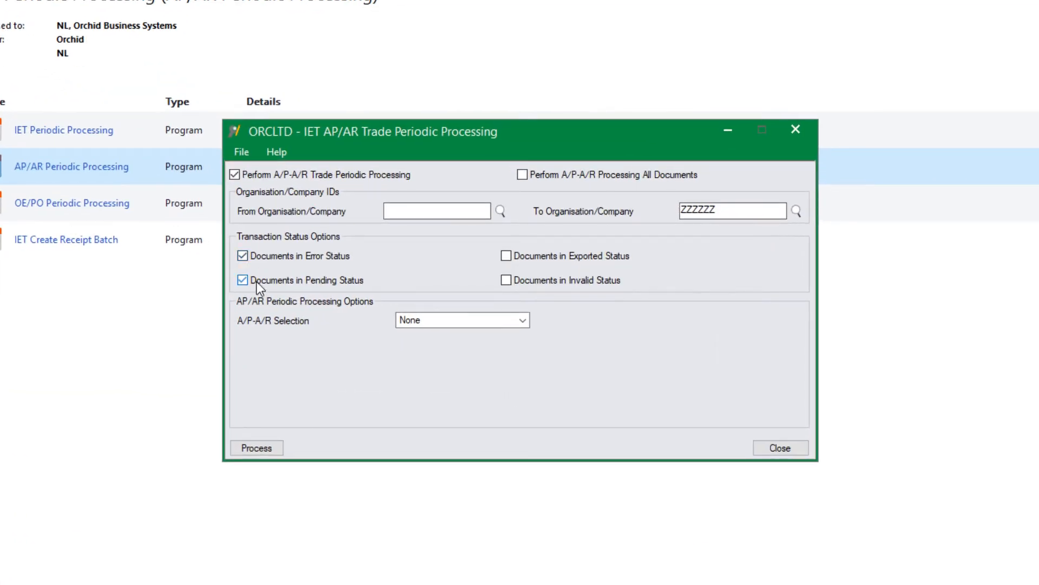
pyautogui.click(438, 320)
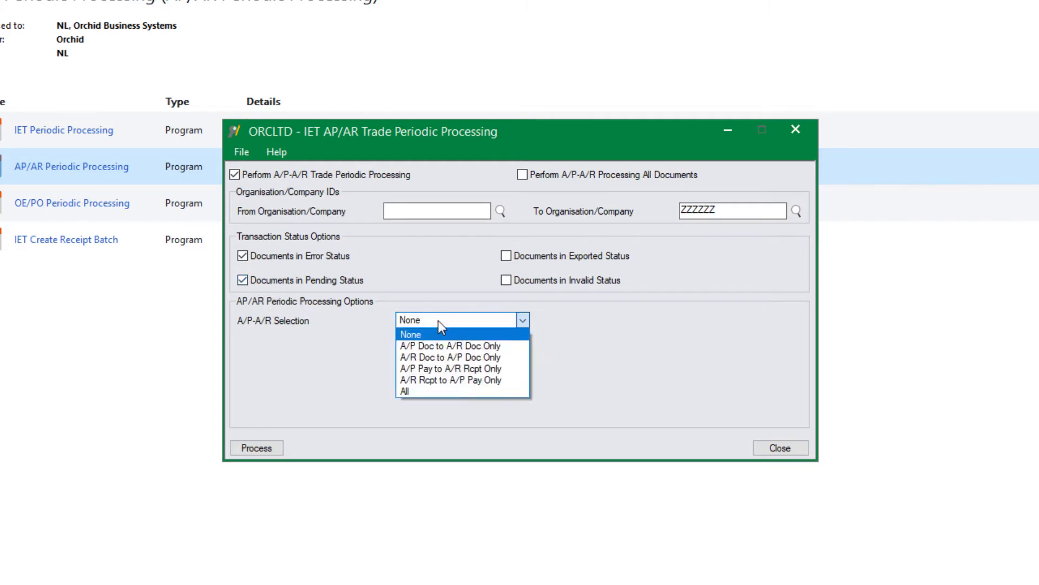
pyautogui.click(434, 356)
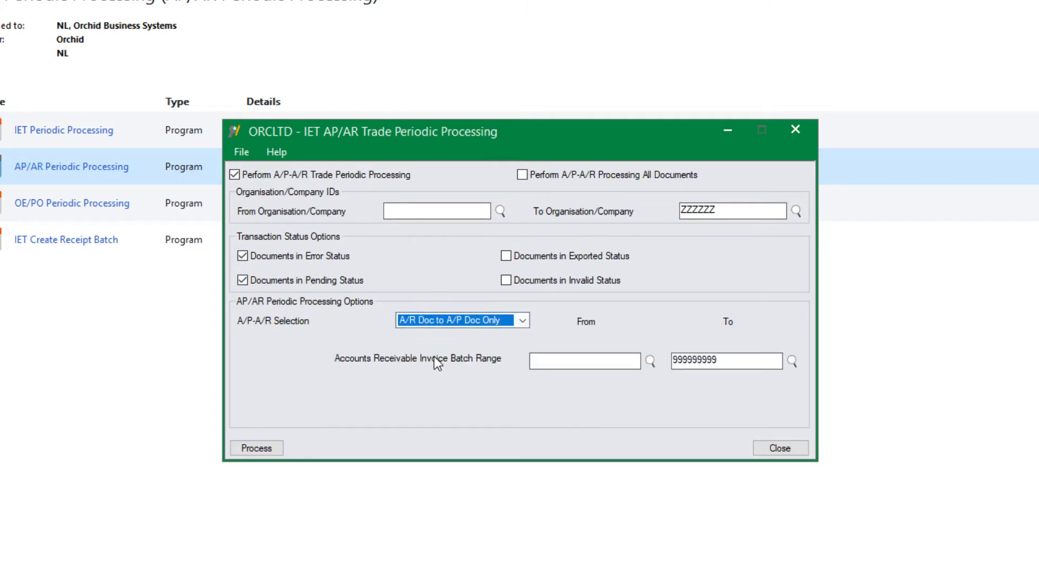
pyautogui.click(269, 451)
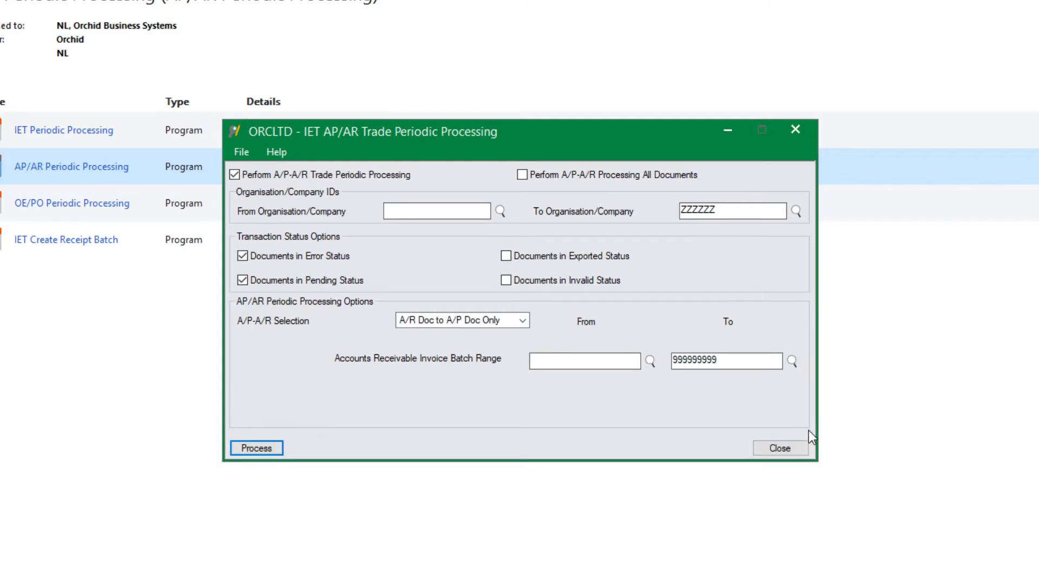
pyautogui.click(781, 447)
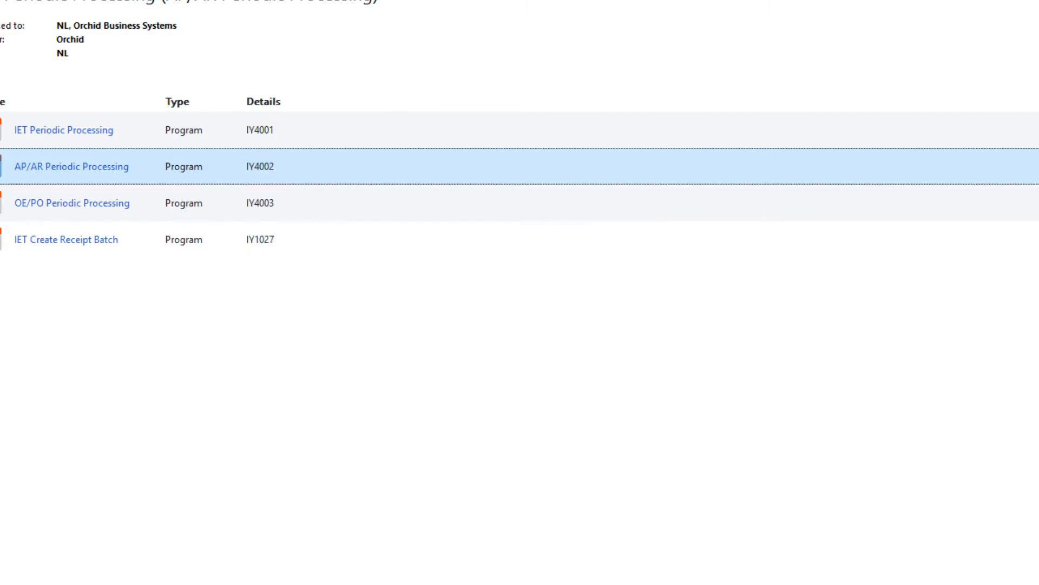
pyautogui.click(63, 188)
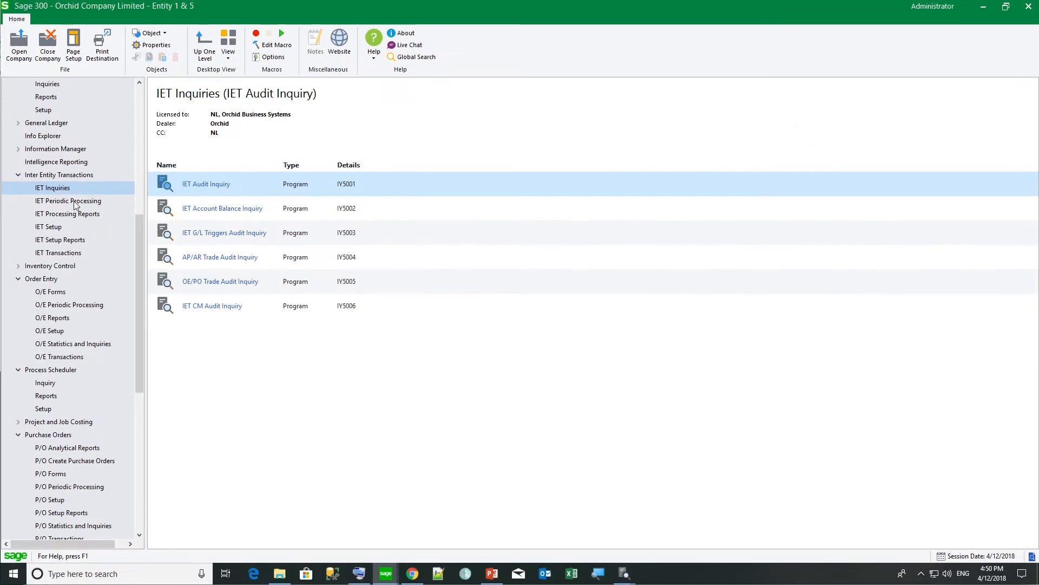
# Refresh the AP/AR Trade Audit Inquiry, widen Target Document Entry, and select row 43's Posting Sequence.
pyautogui.doubleClick(194, 258)
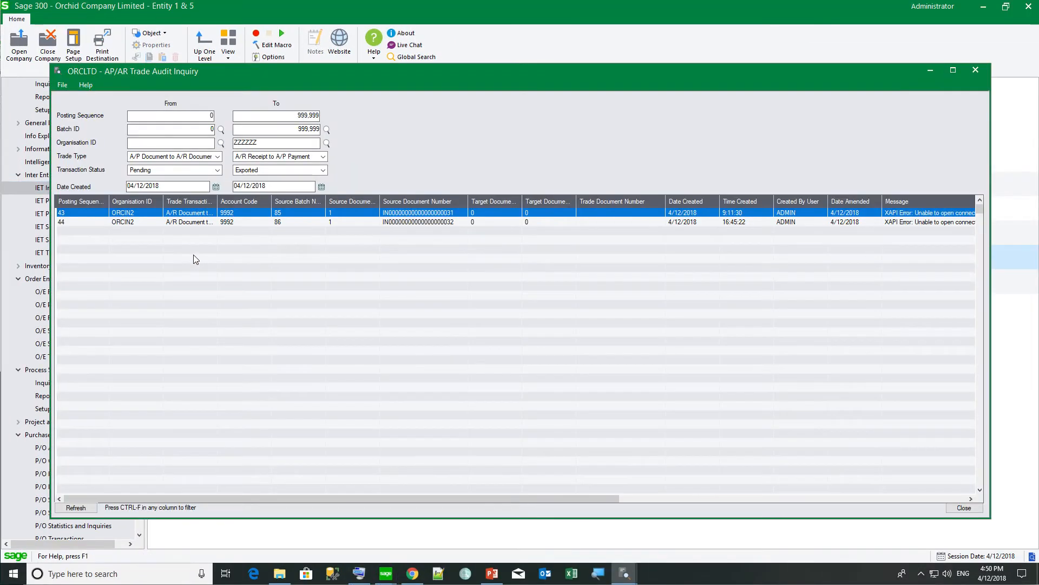
pyautogui.click(89, 509)
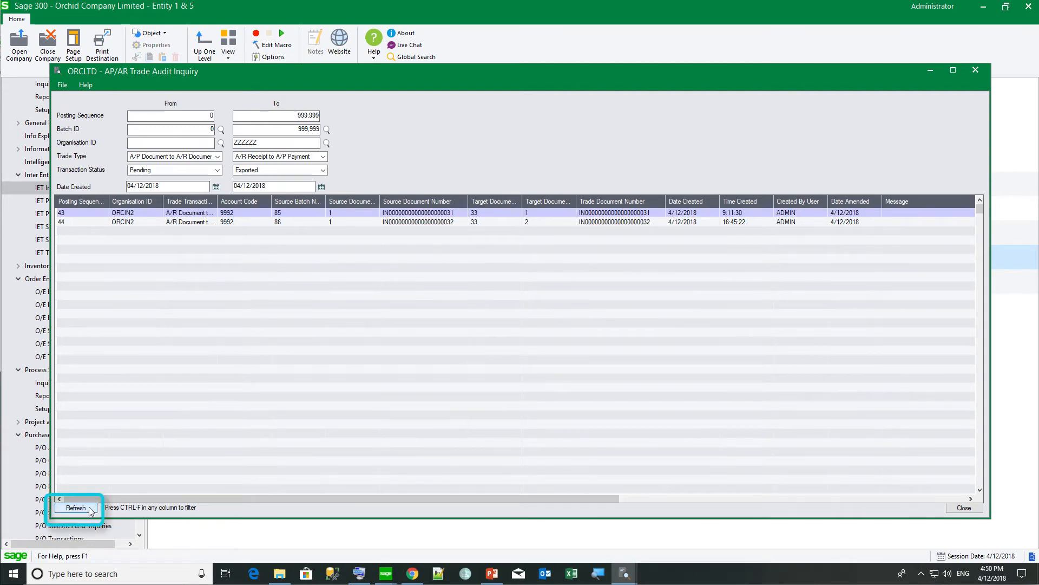
pyautogui.click(475, 498)
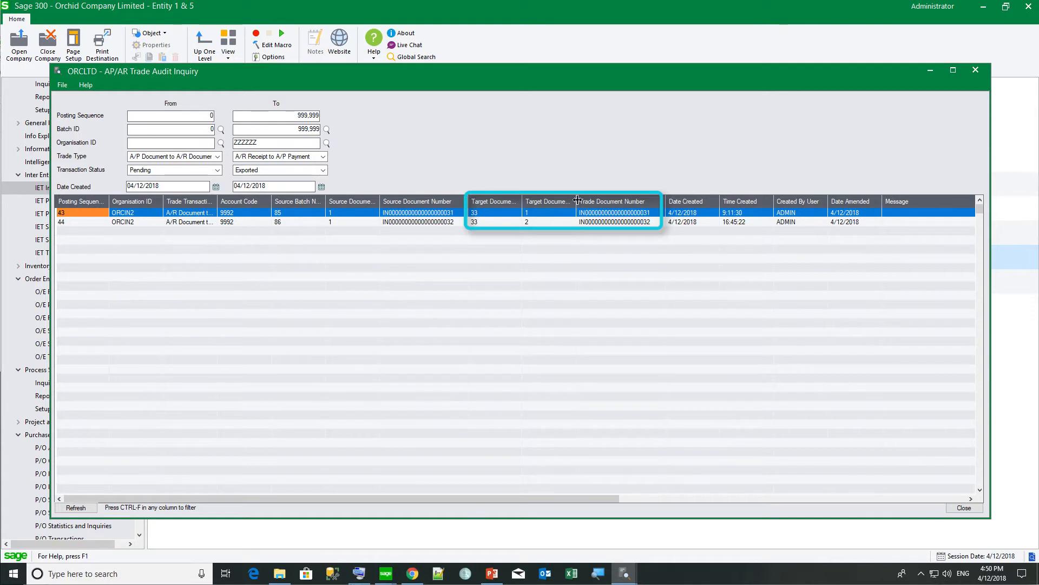
pyautogui.moveTo(578, 201); pyautogui.dragTo(615, 201)
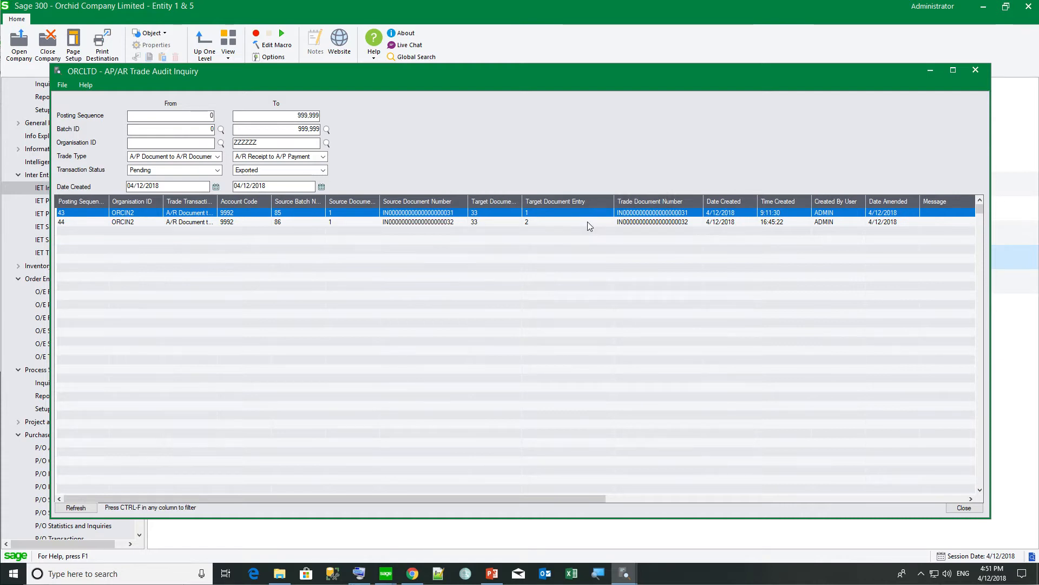
pyautogui.click(85, 202)
# Filter the trade audit grid to Transaction Status = Exported.
pyautogui.hotkey('ctrl', 'f')
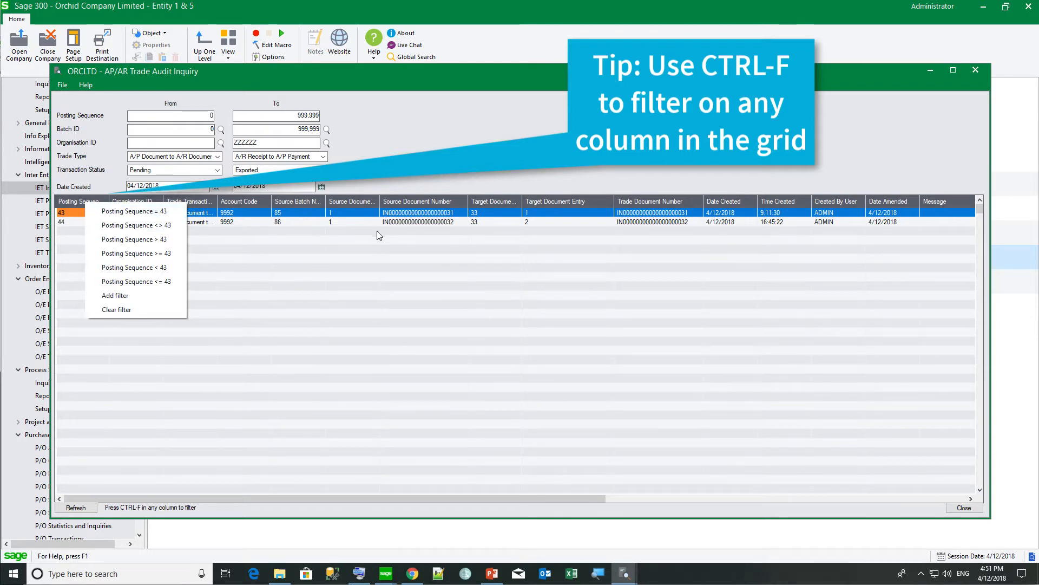
pyautogui.click(463, 498)
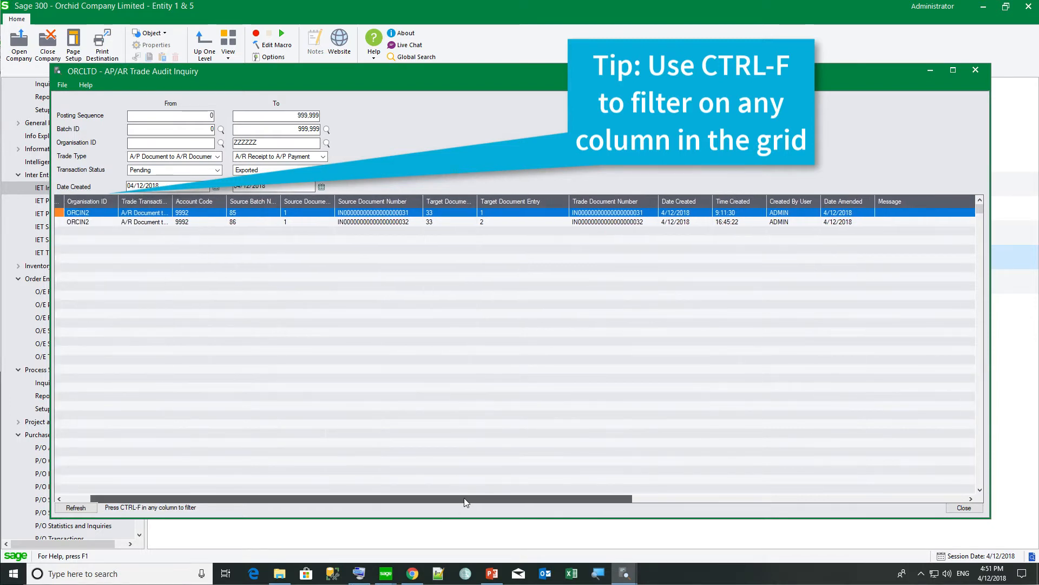
pyautogui.moveTo(464, 498); pyautogui.dragTo(518, 485)
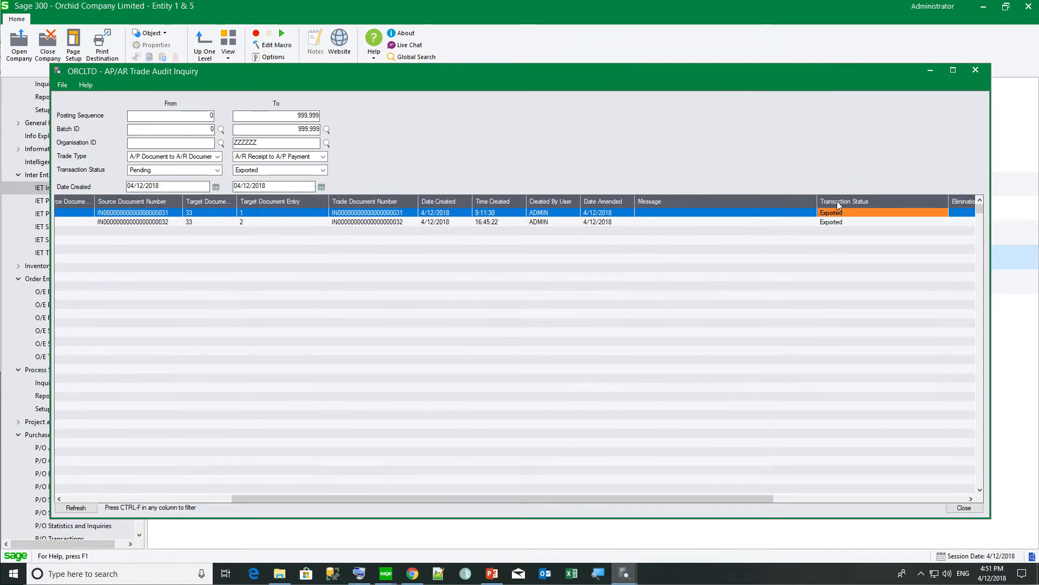
pyautogui.rightClick(838, 205)
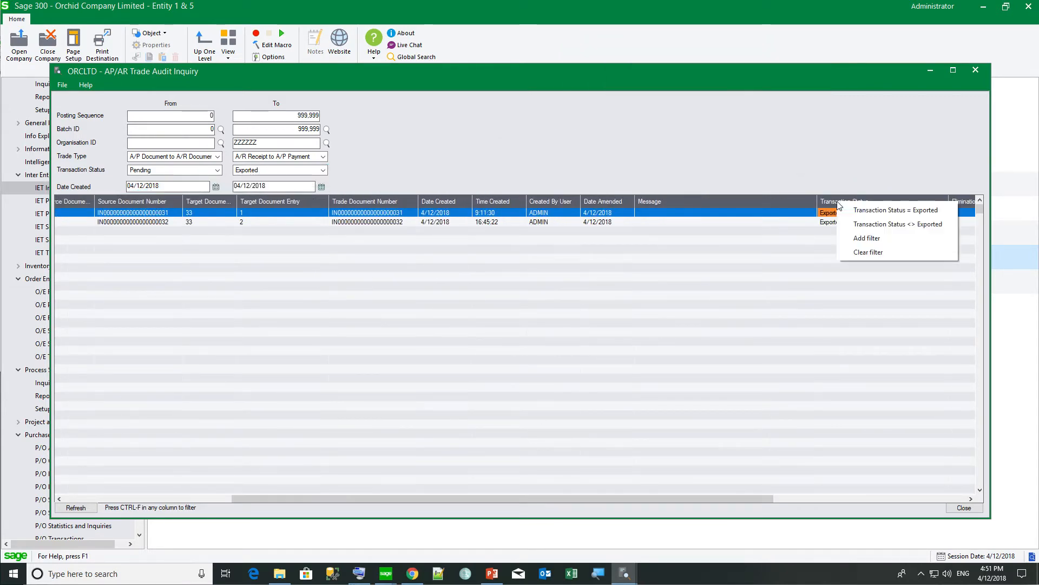
pyautogui.click(883, 211)
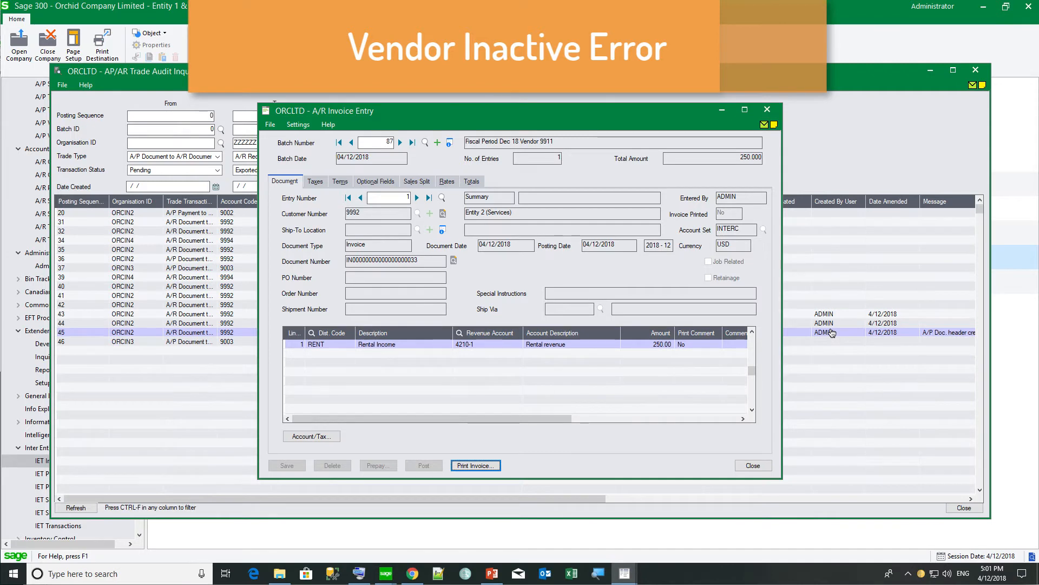
# Return to the trade audit inquiry and open filter choices on a Transaction Status cell.
pyautogui.click(834, 276)
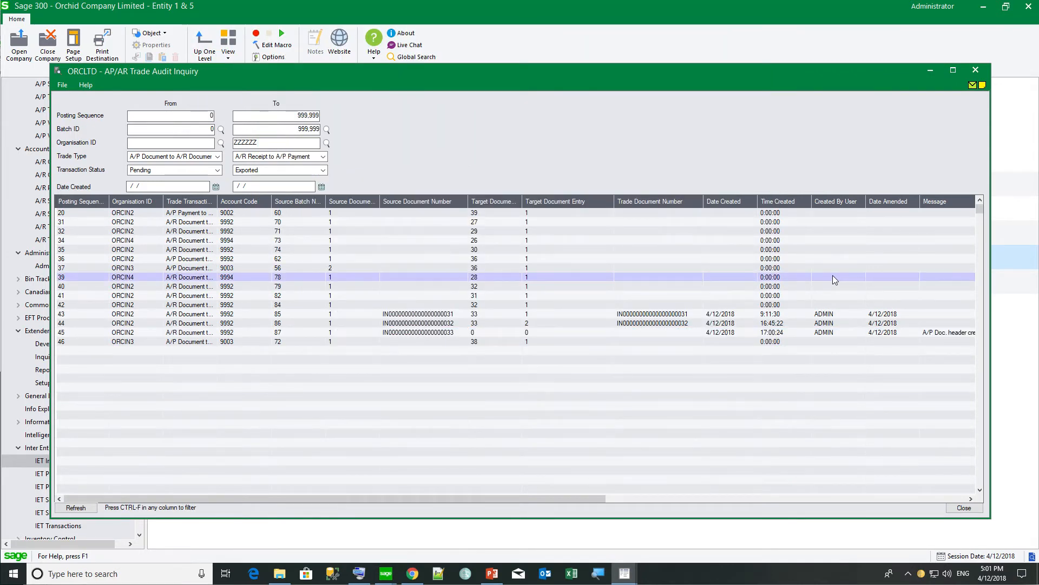
pyautogui.click(929, 200)
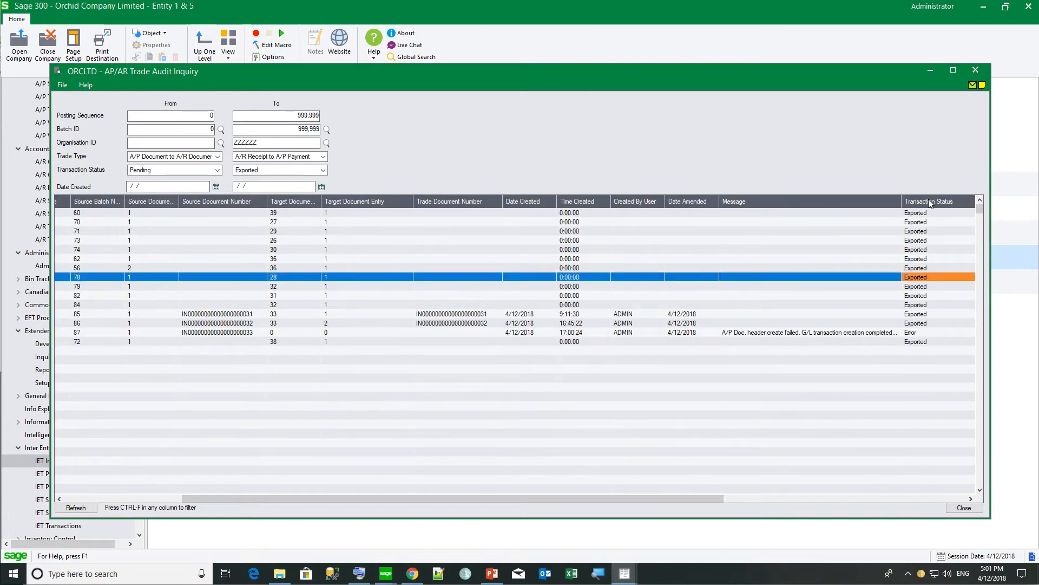
pyautogui.hotkey('ctrl', 'f')
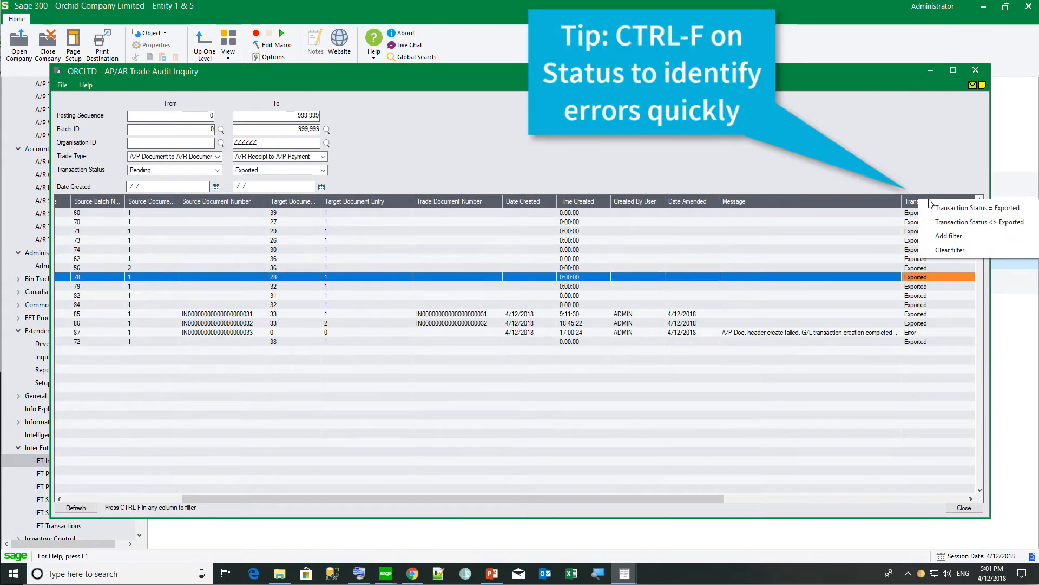
# Filter to Transaction Status <> Exported, read the 'Vendor 9911 is inactive' error, and reactivate vendor 9911 in Entity 2.
pyautogui.click(945, 222)
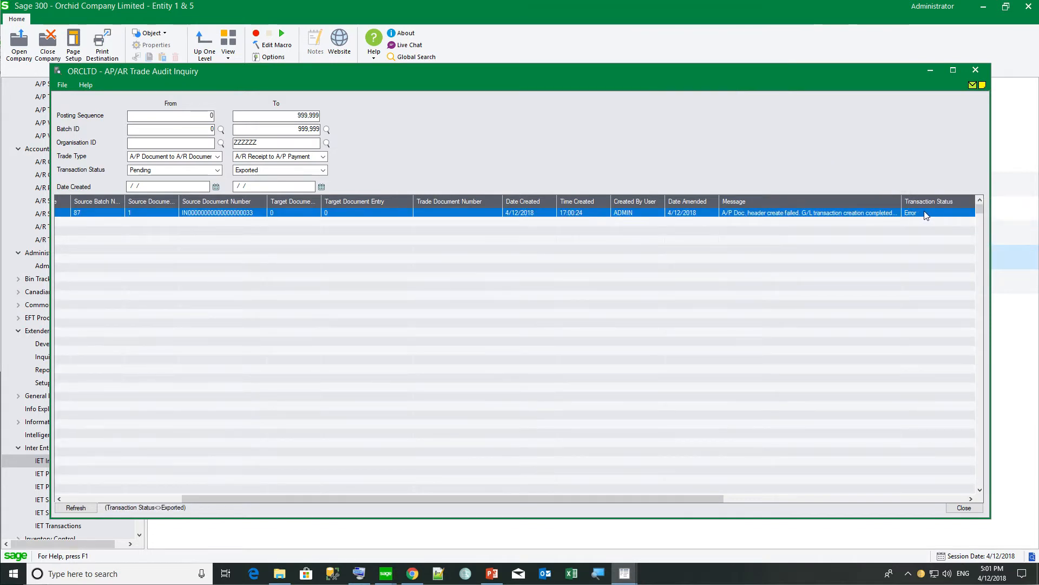
pyautogui.click(927, 214)
pyautogui.moveTo(843, 202); pyautogui.dragTo(941, 201)
pyautogui.click(815, 214)
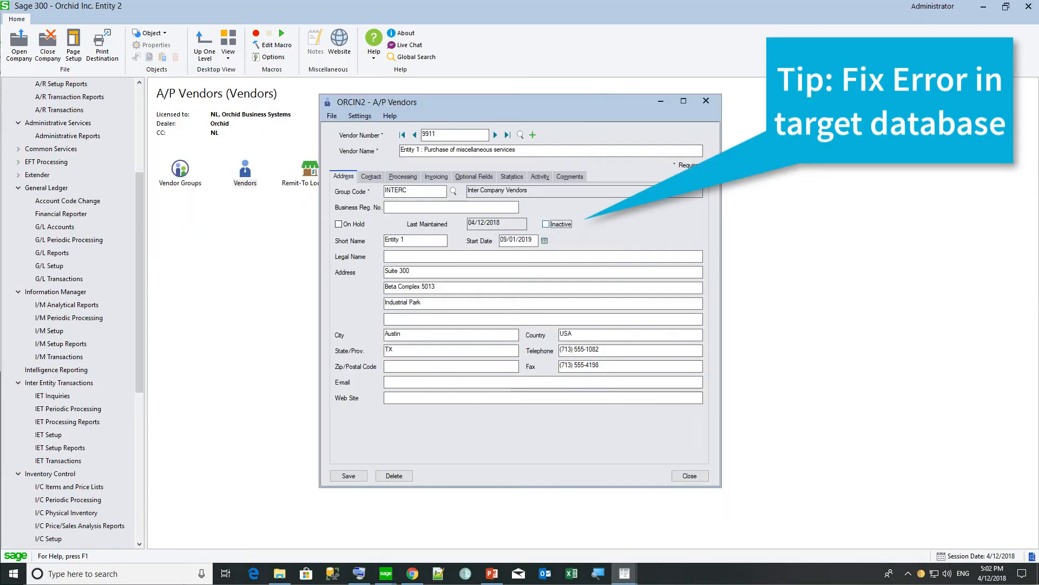
pyautogui.click(546, 223)
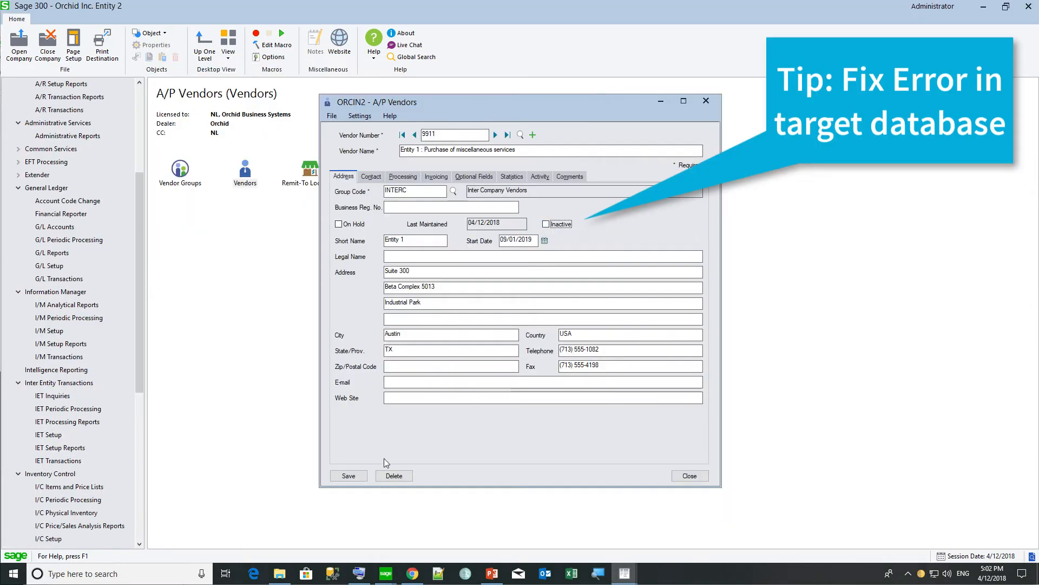
pyautogui.click(347, 476)
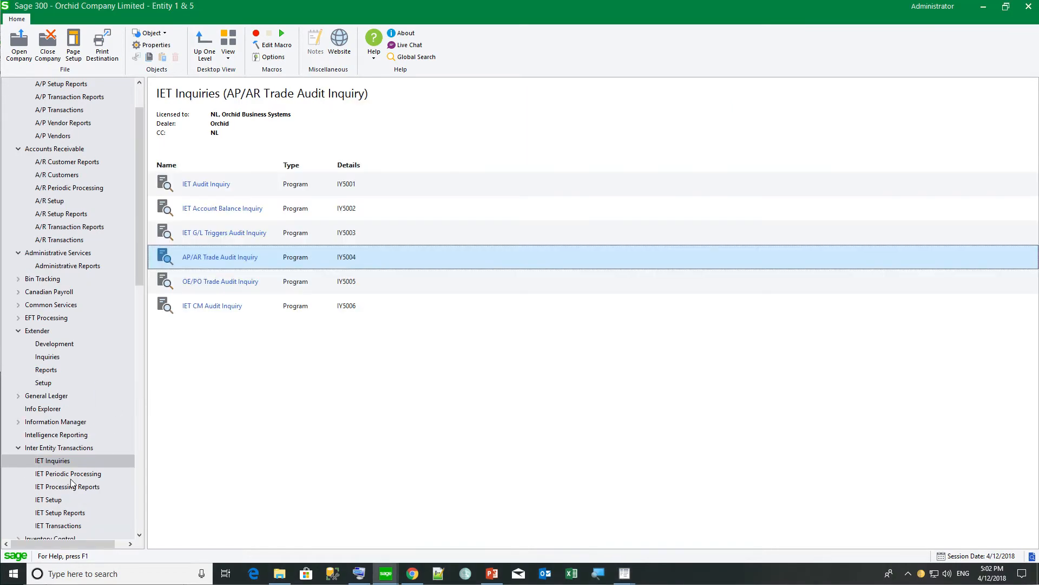
# Run AP/AR trade periodic processing on Error-status A/R Doc to A/P Doc documents from batch 87.
pyautogui.click(72, 475)
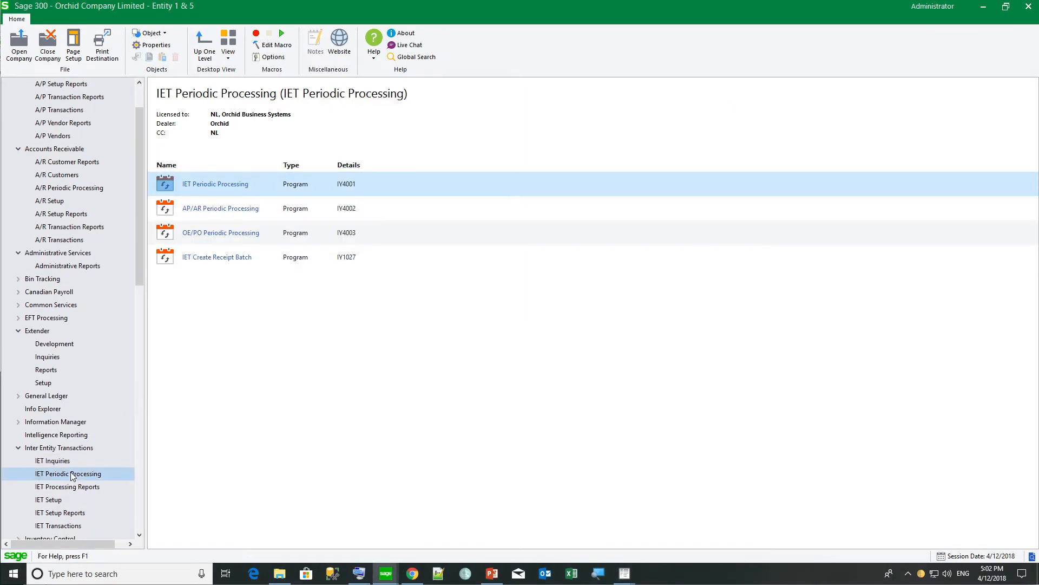
pyautogui.click(167, 208)
pyautogui.doubleClick(167, 208)
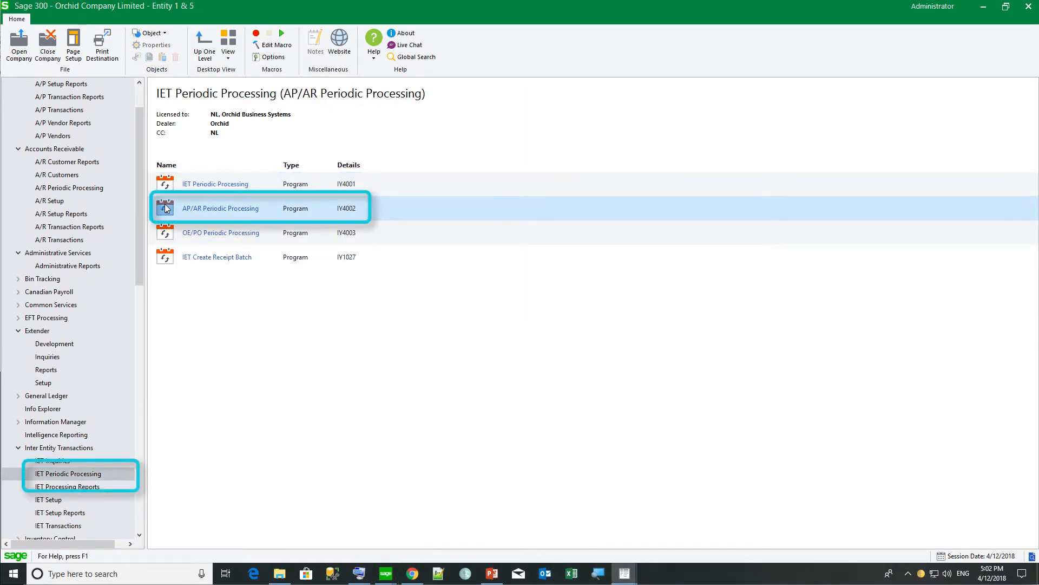
pyautogui.click(318, 210)
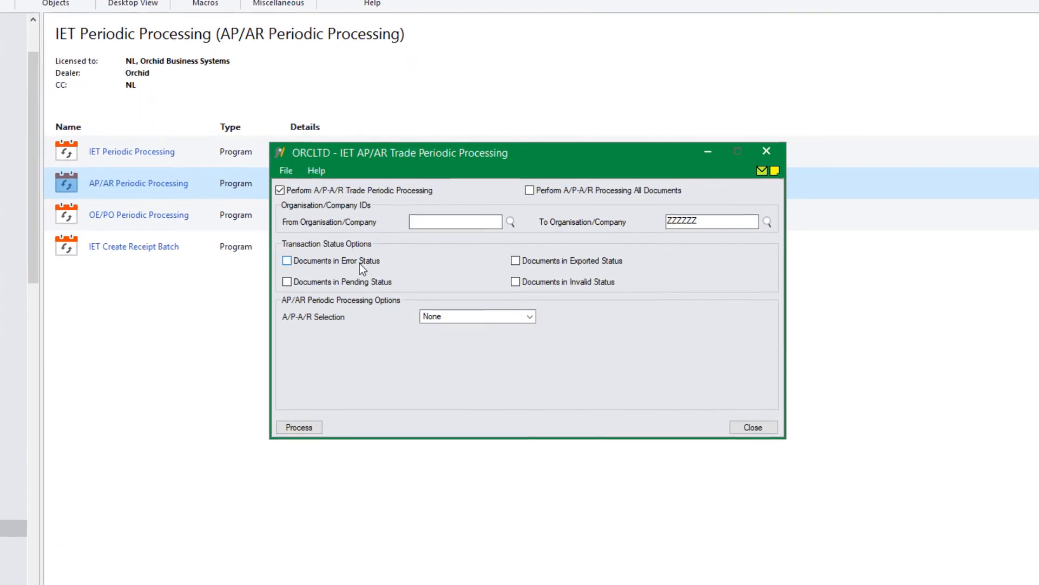
pyautogui.click(377, 267)
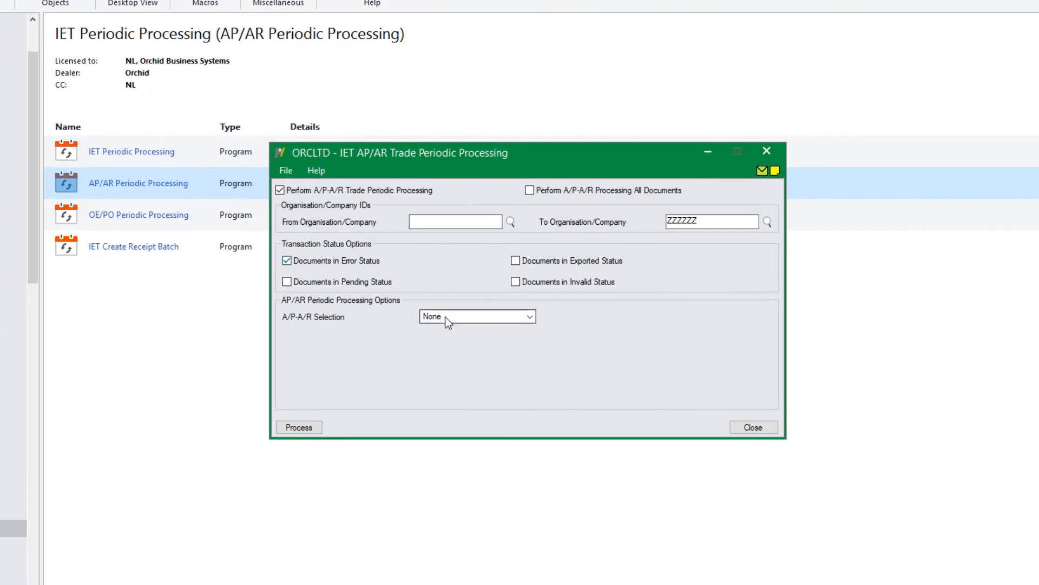
pyautogui.click(441, 316)
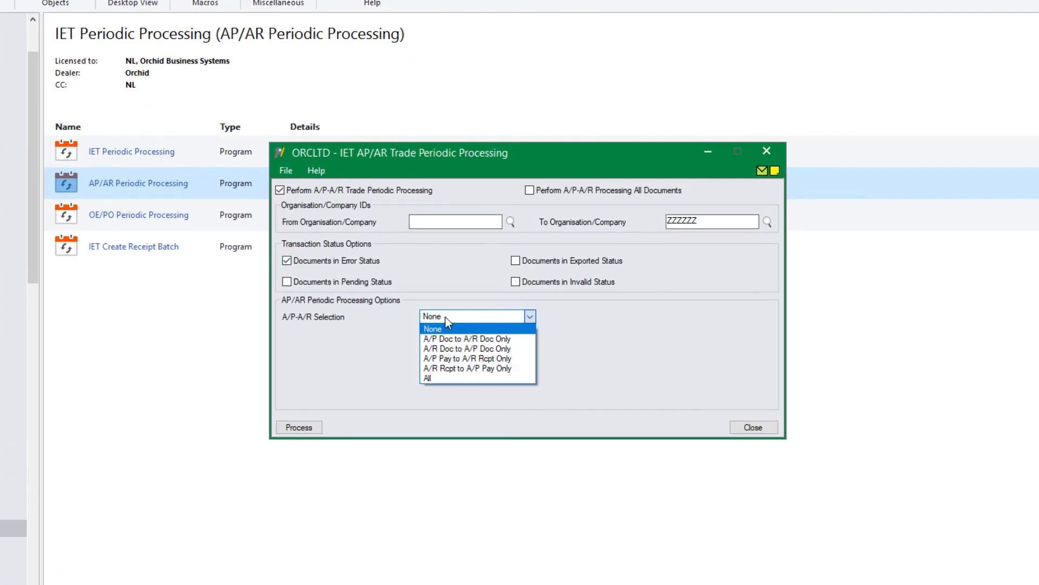
pyautogui.click(446, 347)
pyautogui.click(641, 351)
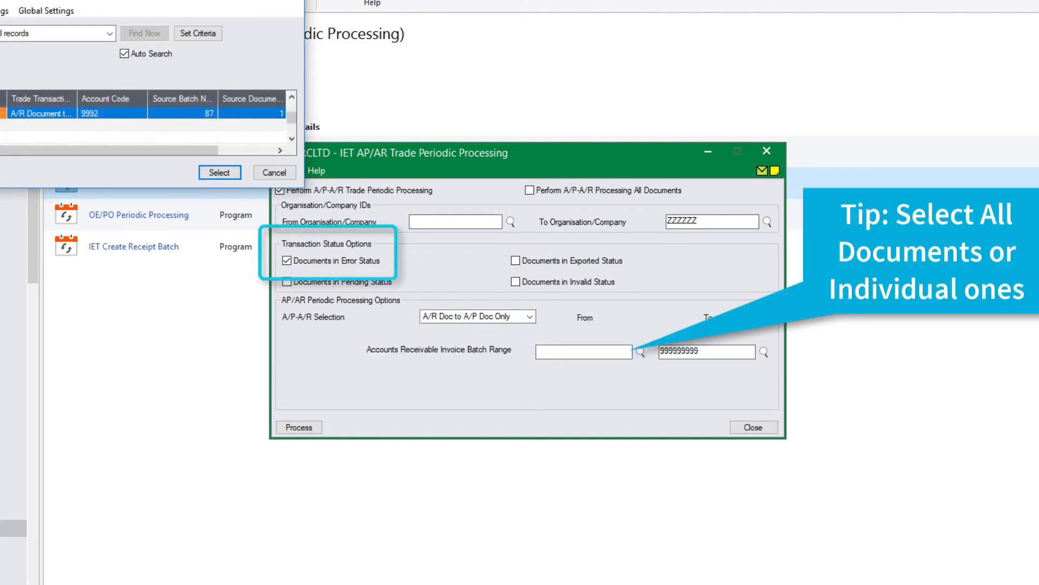
pyautogui.press('Return')
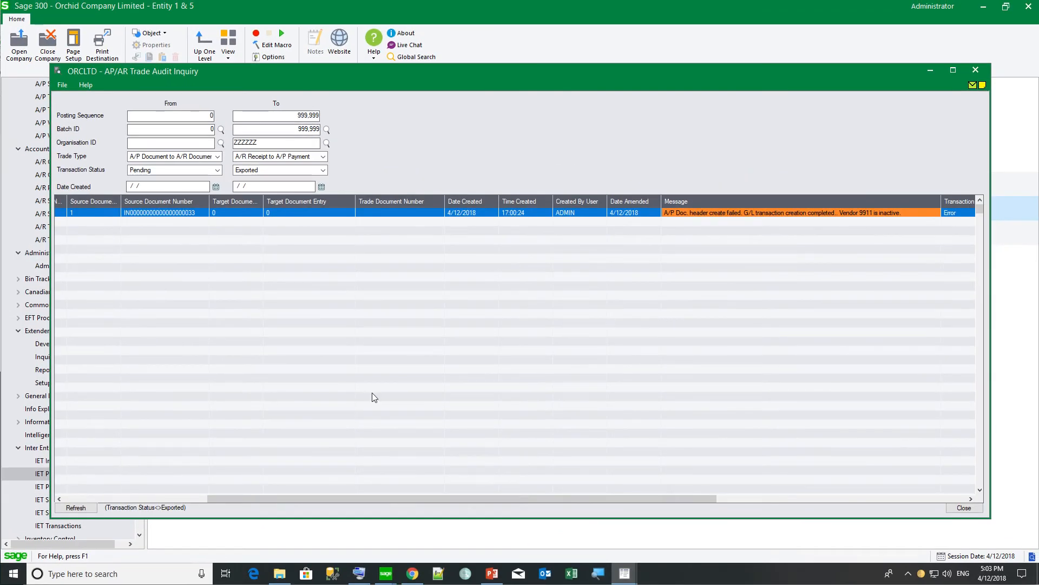
# Refresh the trade audit, remove the Transaction Status filter, and review the exported row for document 033.
pyautogui.click(76, 508)
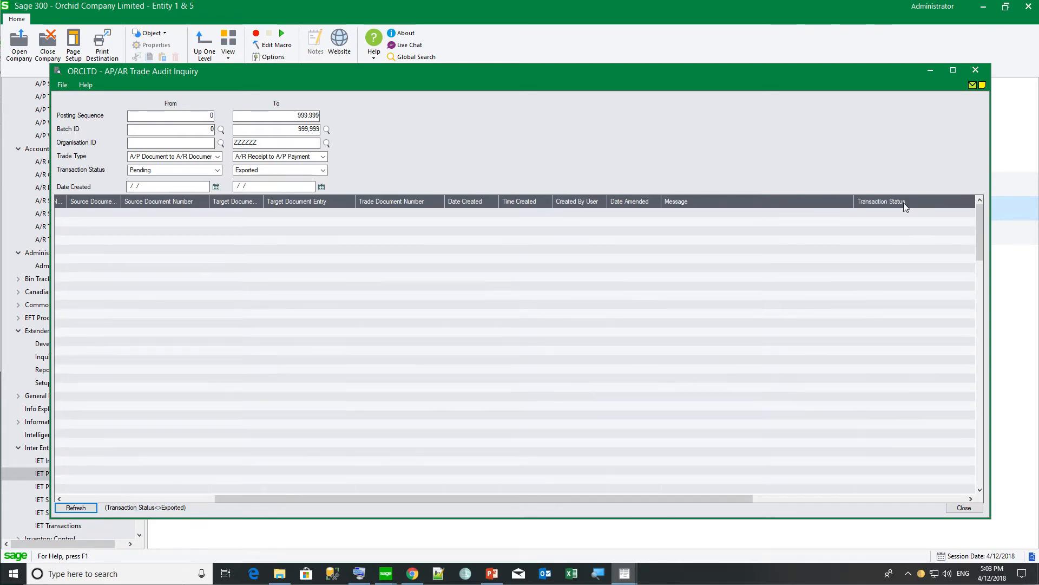
pyautogui.click(904, 204)
pyautogui.rightClick(904, 202)
pyautogui.click(915, 211)
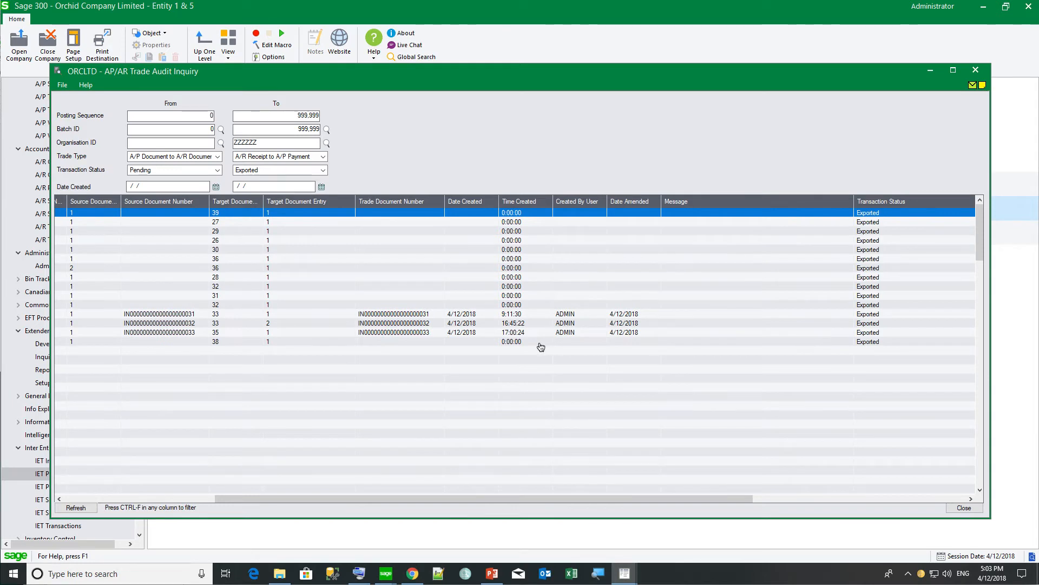
pyautogui.click(401, 332)
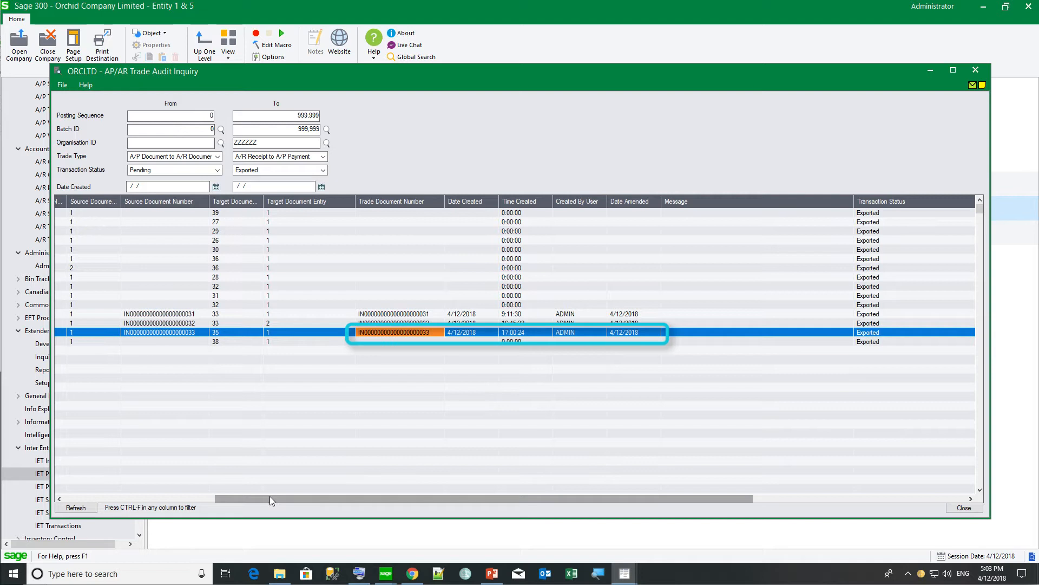
pyautogui.moveTo(270, 496); pyautogui.dragTo(164, 495)
pyautogui.click(640, 203)
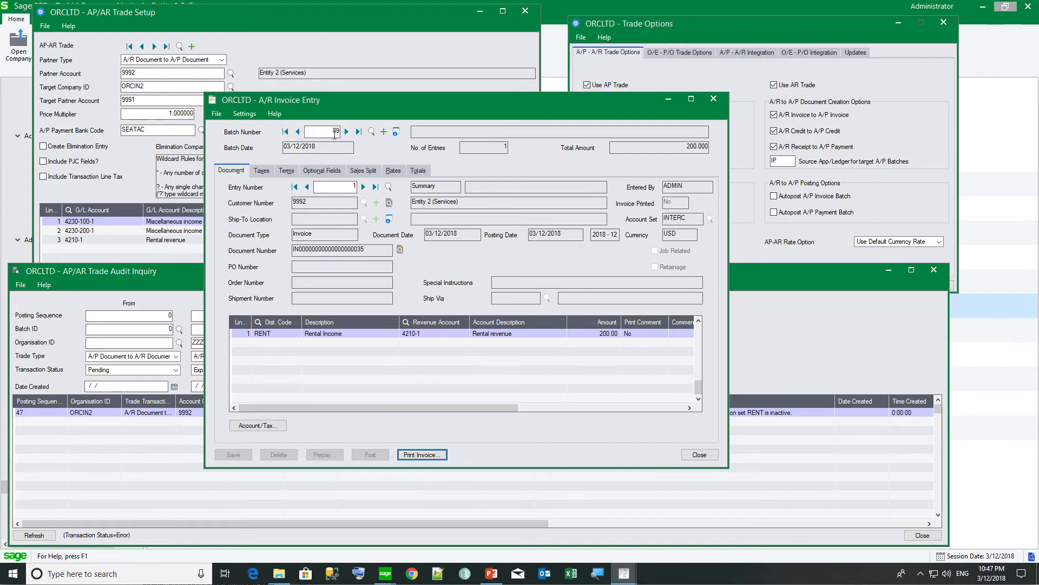
# Close A/R Invoice Entry and trace the audit error to line 4210-1's RENT distribution set in Trade Setup.
pyautogui.click(698, 454)
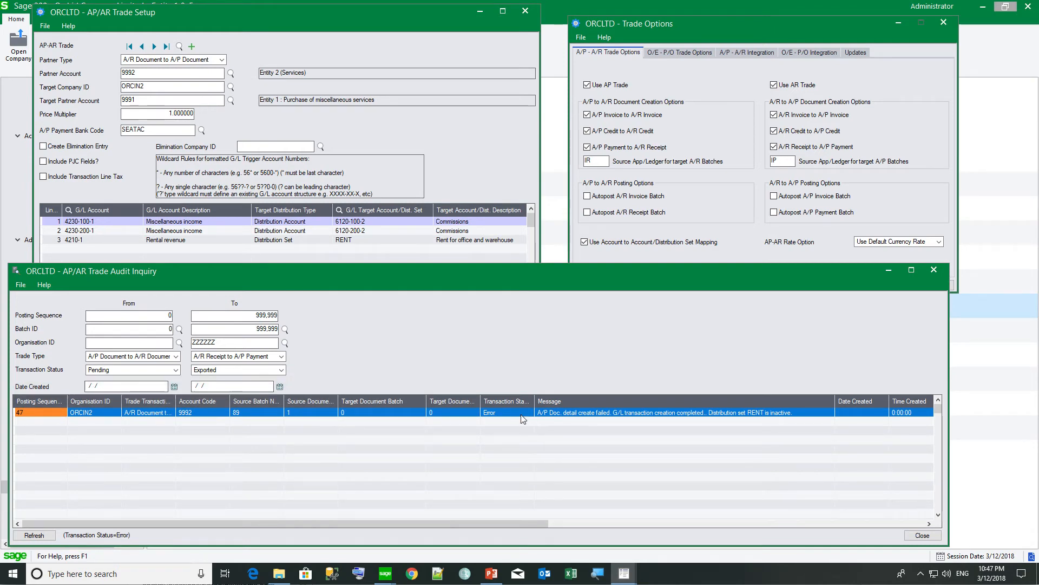
pyautogui.click(581, 414)
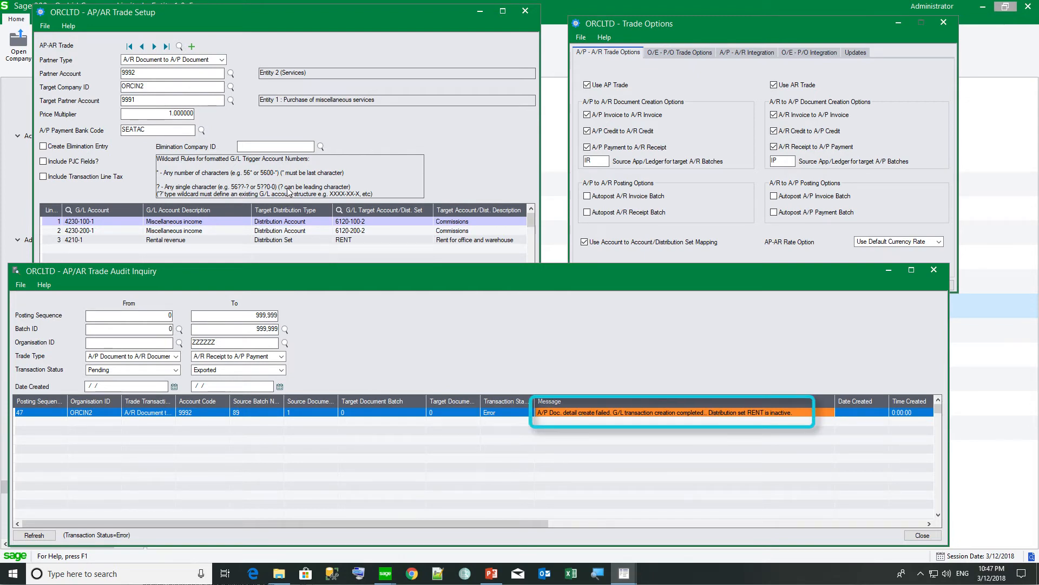
pyautogui.click(279, 22)
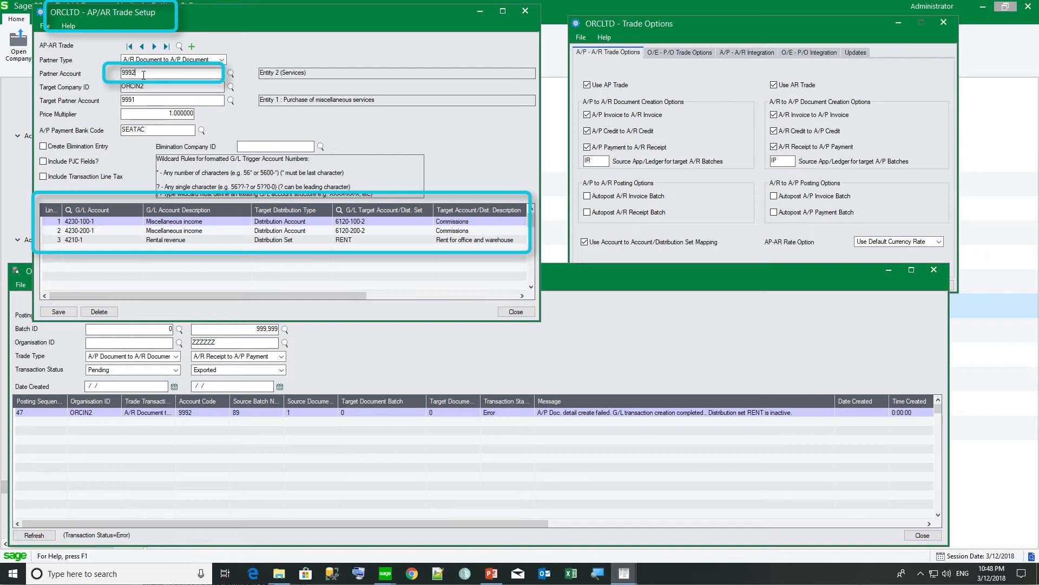
pyautogui.click(725, 112)
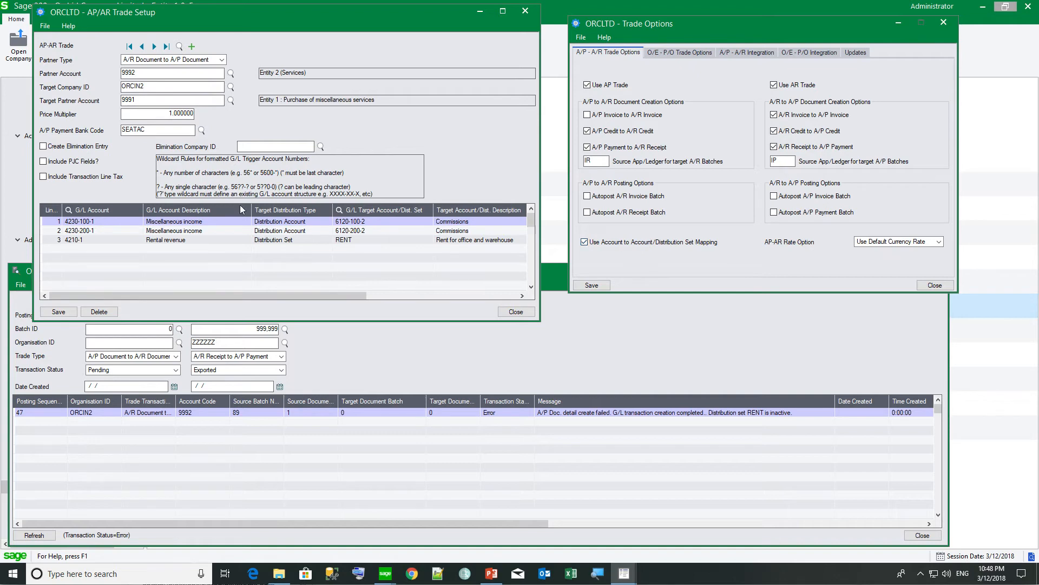
pyautogui.click(95, 240)
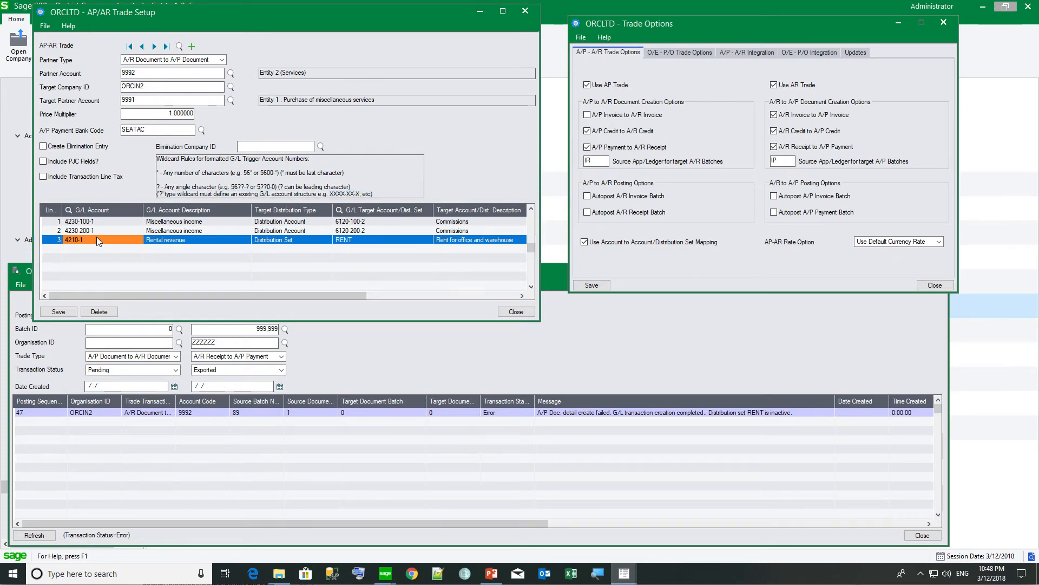
pyautogui.click(291, 243)
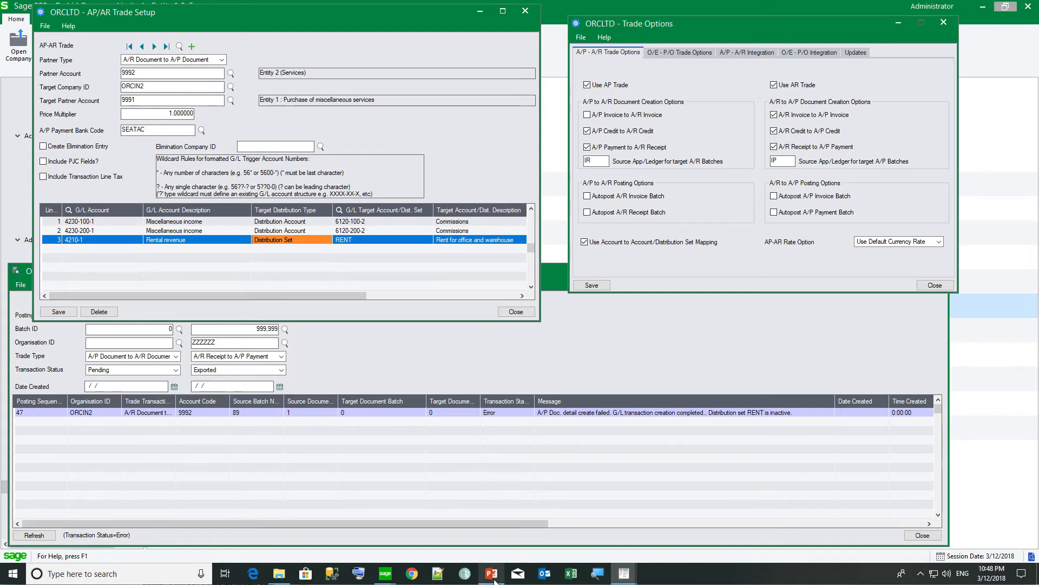
pyautogui.click(386, 575)
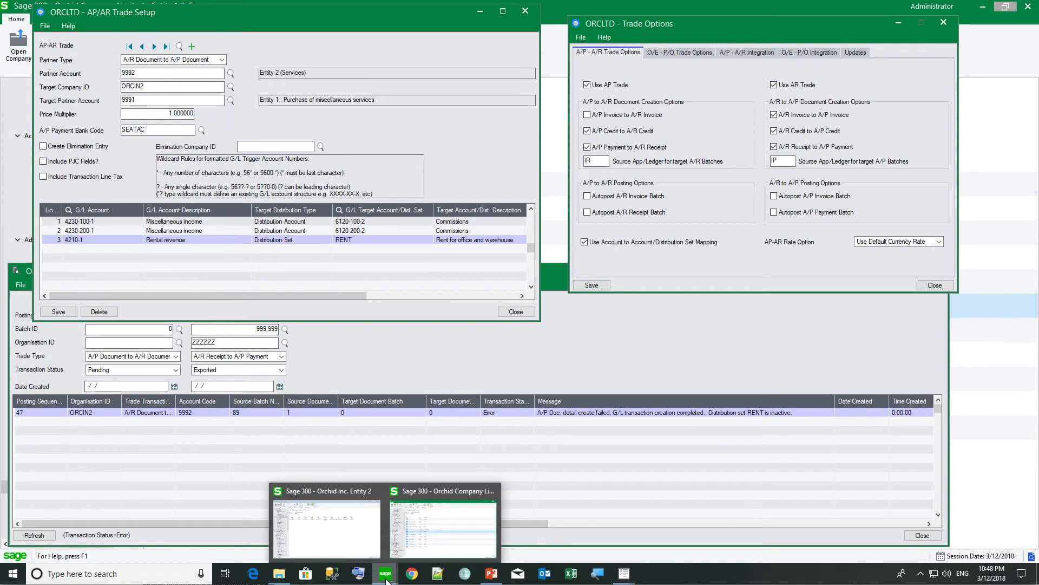
# In the Orchid Company Limited session, open IET AP/AR Periodic Processing to reach the A/P-A/R integration Trade Options.
pyautogui.click(455, 545)
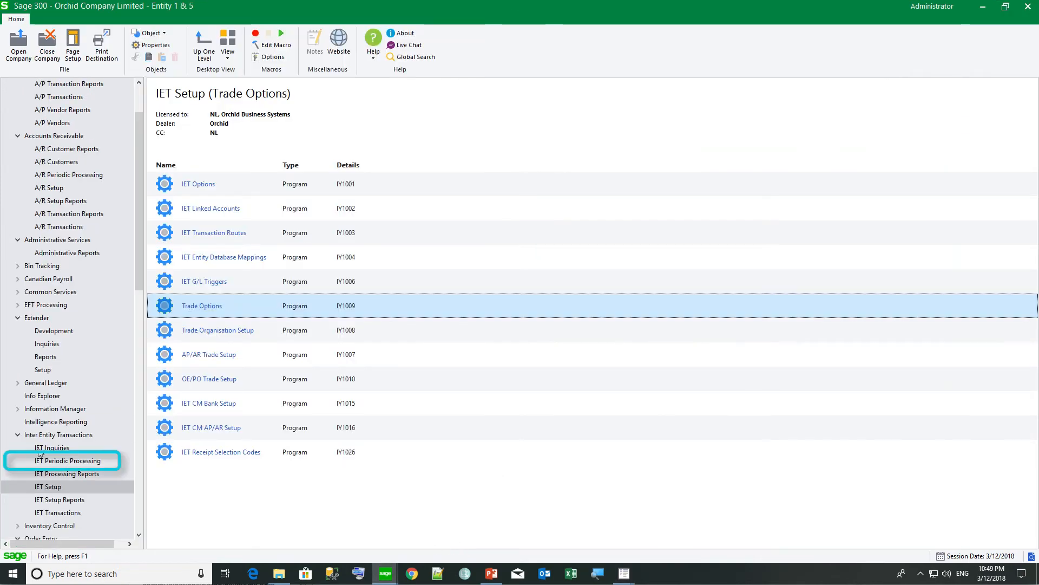
pyautogui.click(52, 462)
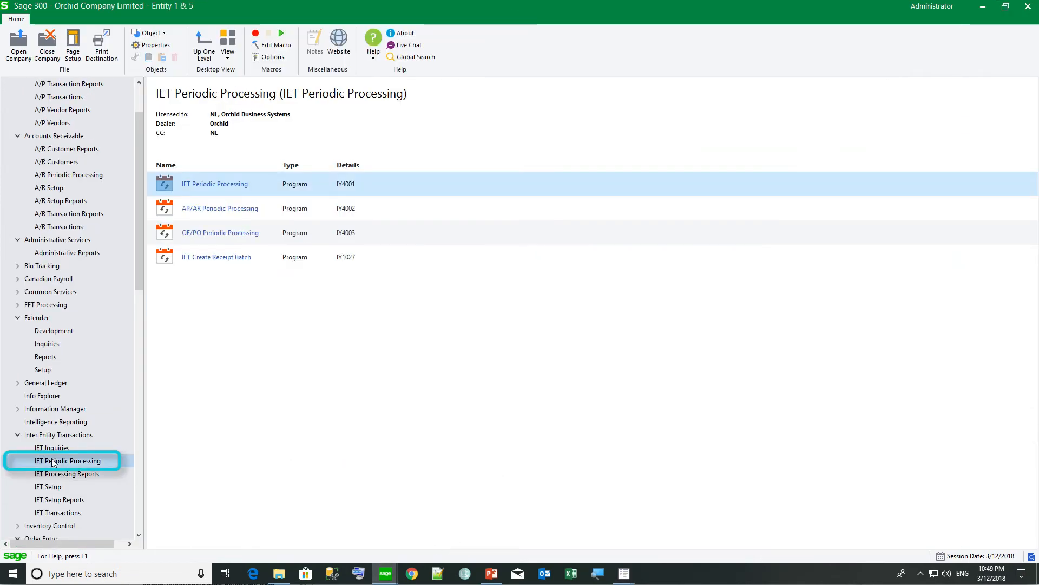
pyautogui.doubleClick(185, 209)
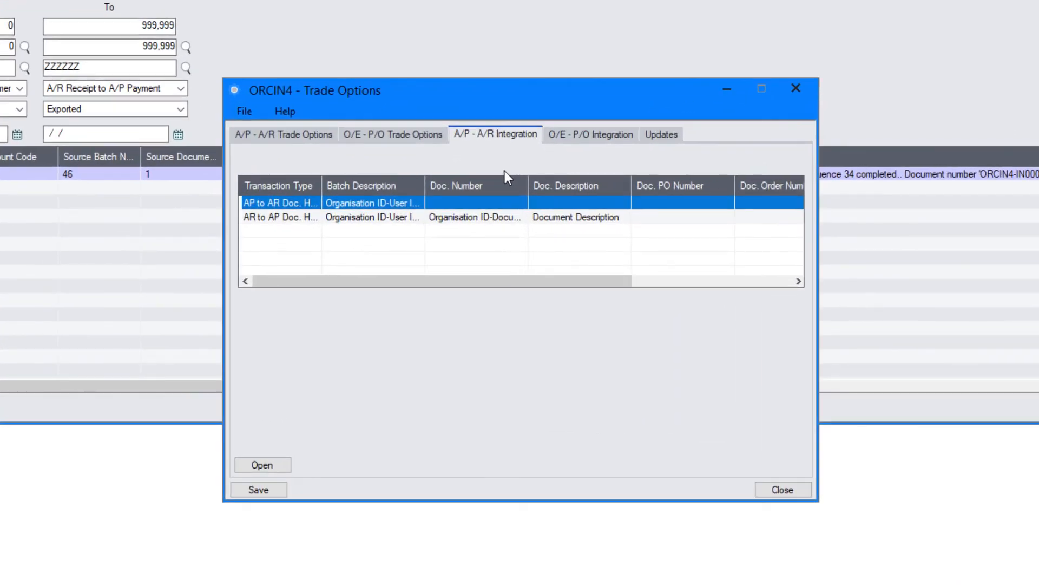
# Set the AR to AP Doc. Header format to use the A/P Document Number transaction field.
pyautogui.doubleClick(339, 213)
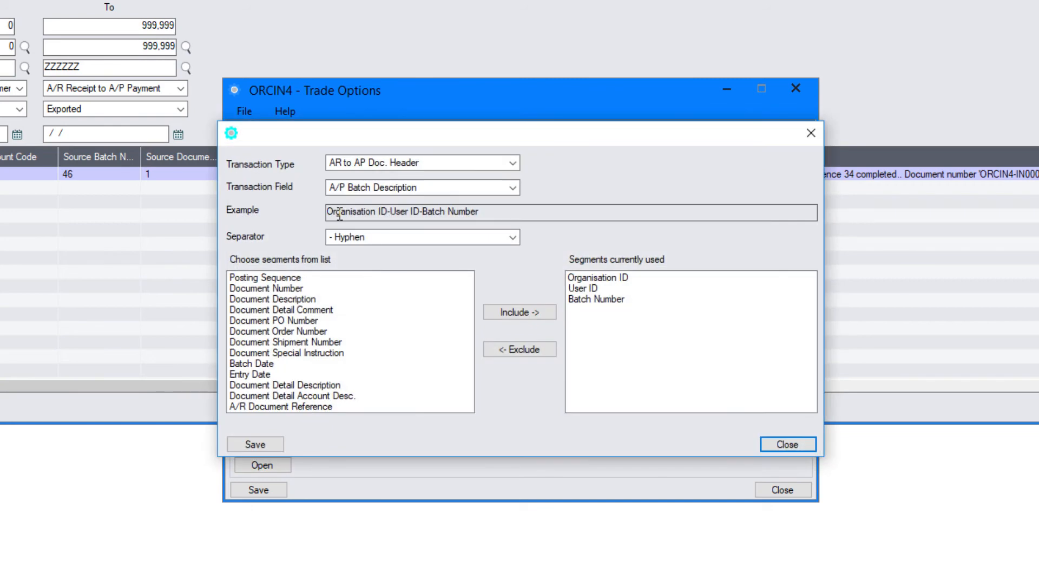
pyautogui.click(381, 188)
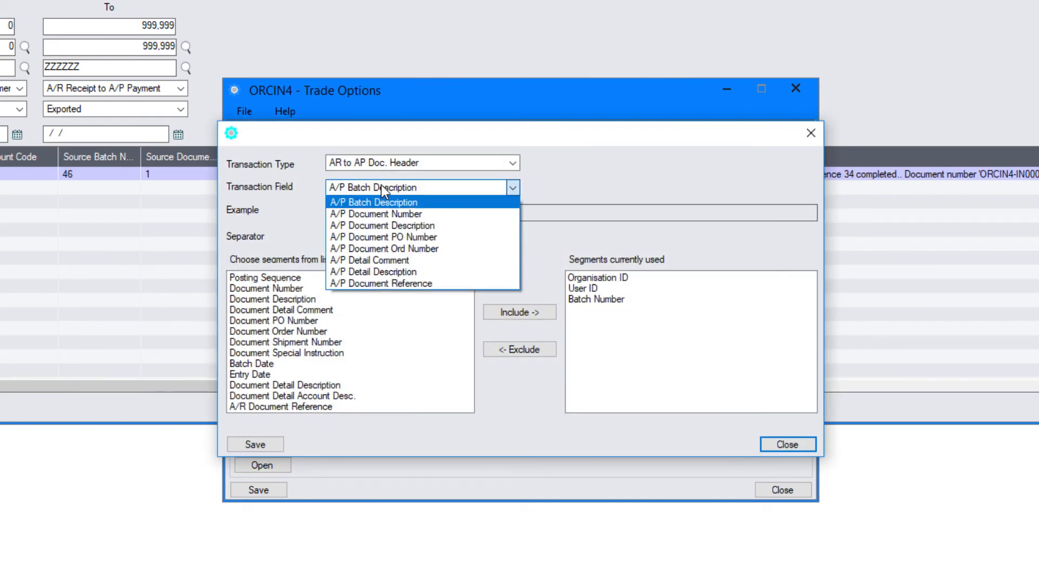
pyautogui.click(379, 214)
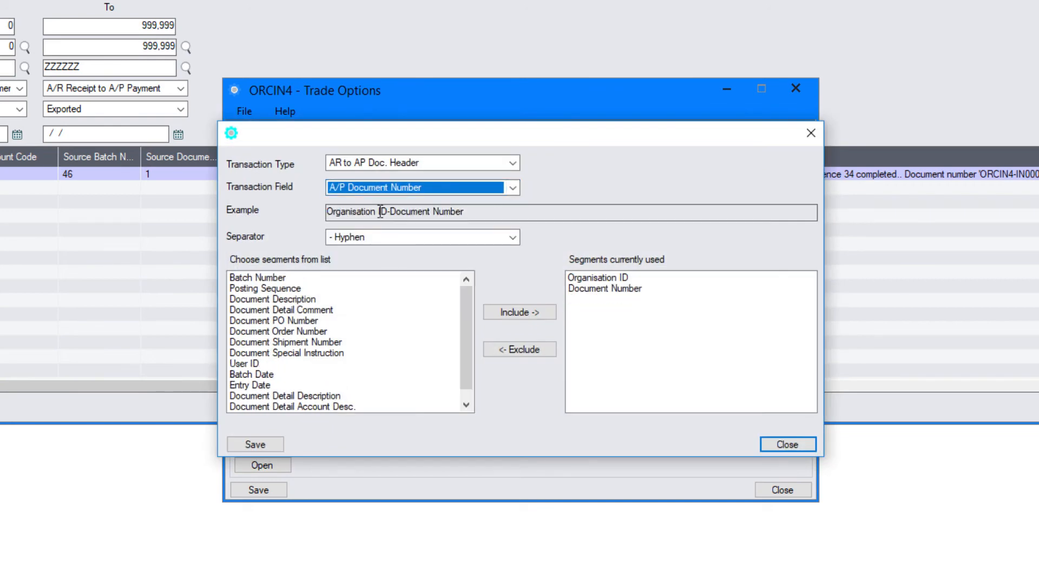
pyautogui.click(379, 211)
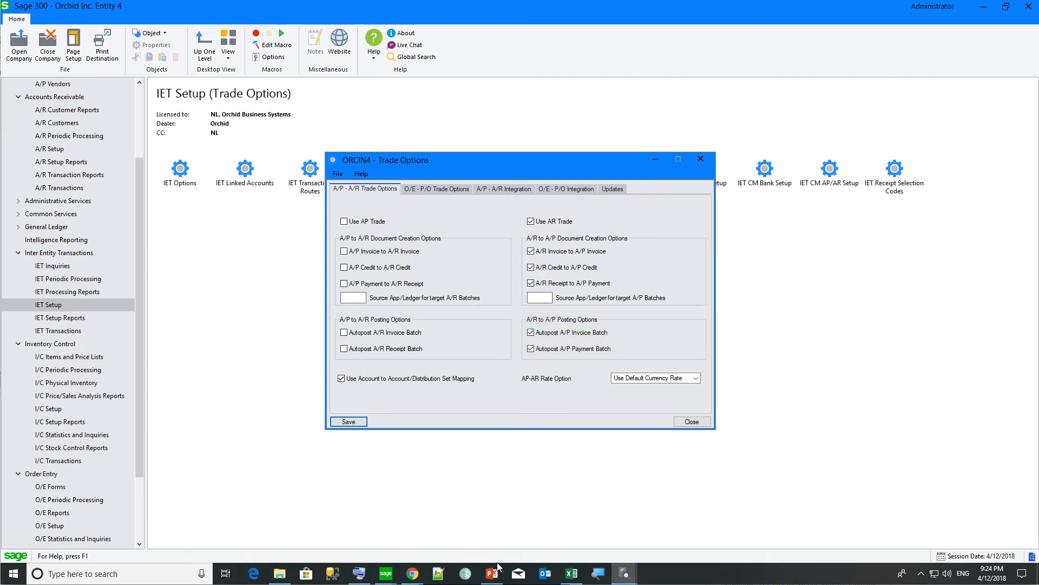
# In Entity 3, refresh the A/P Payment Batch List and select open batch 42, ORCIN4-ADMIN-51, for 357.87.
pyautogui.moveTo(388, 575)
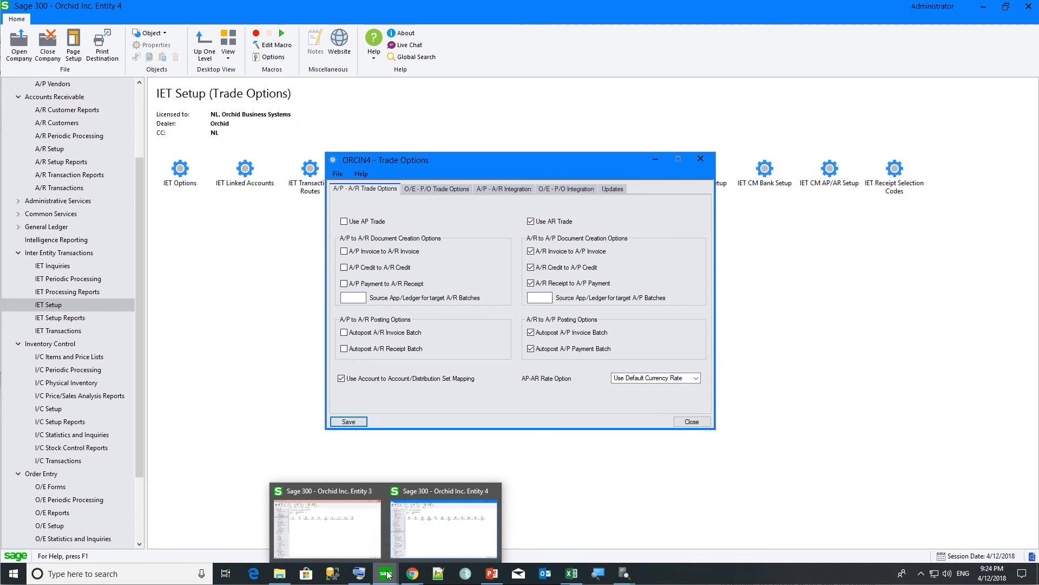
pyautogui.click(376, 542)
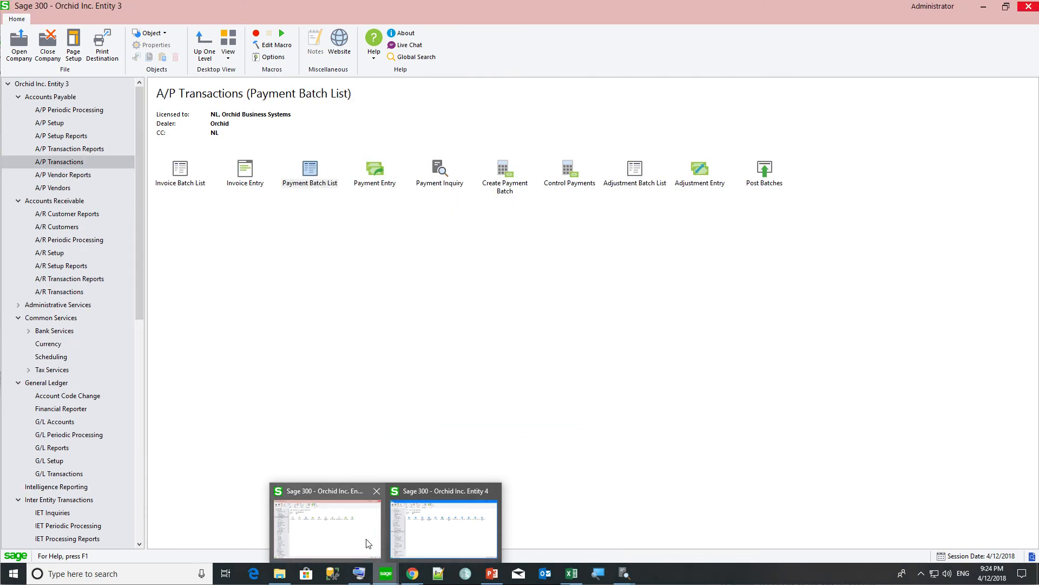
pyautogui.doubleClick(311, 182)
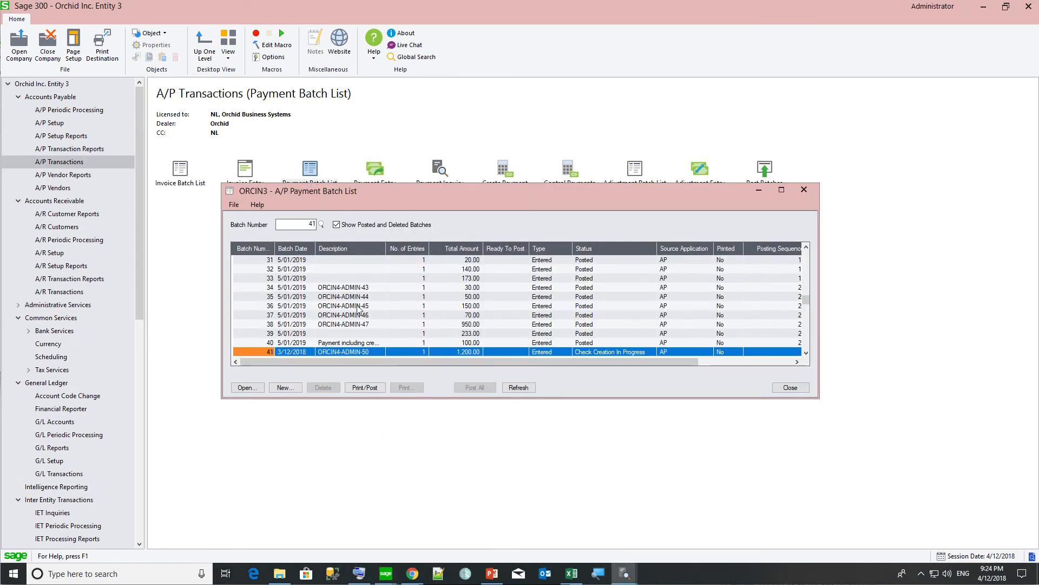
pyautogui.click(519, 387)
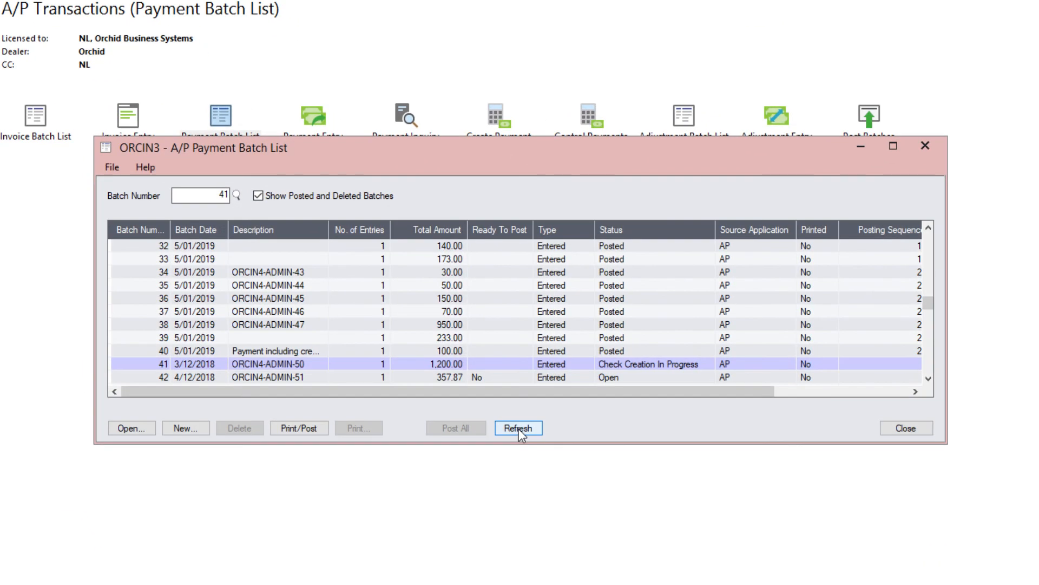
pyautogui.click(295, 378)
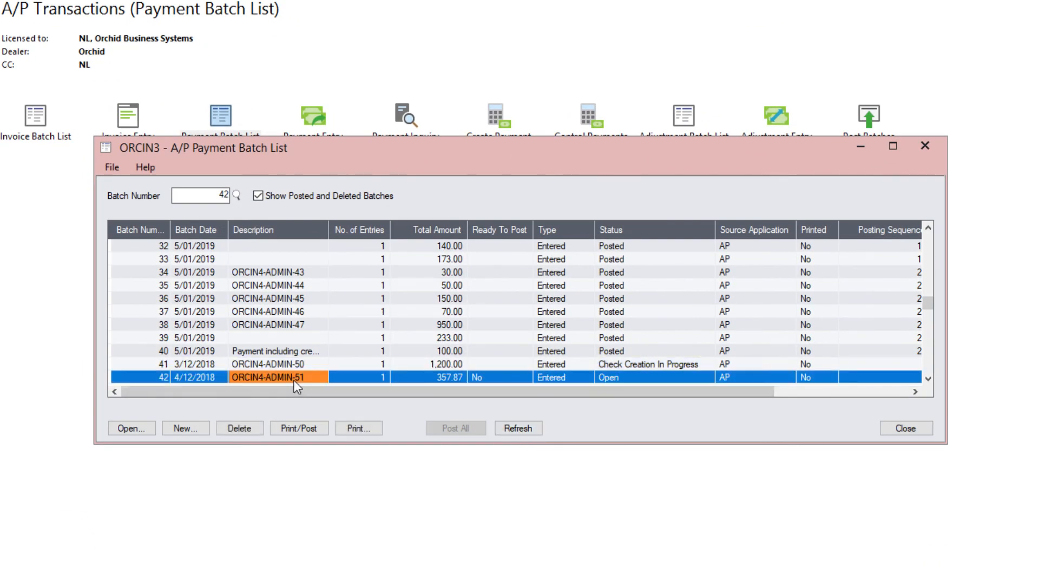